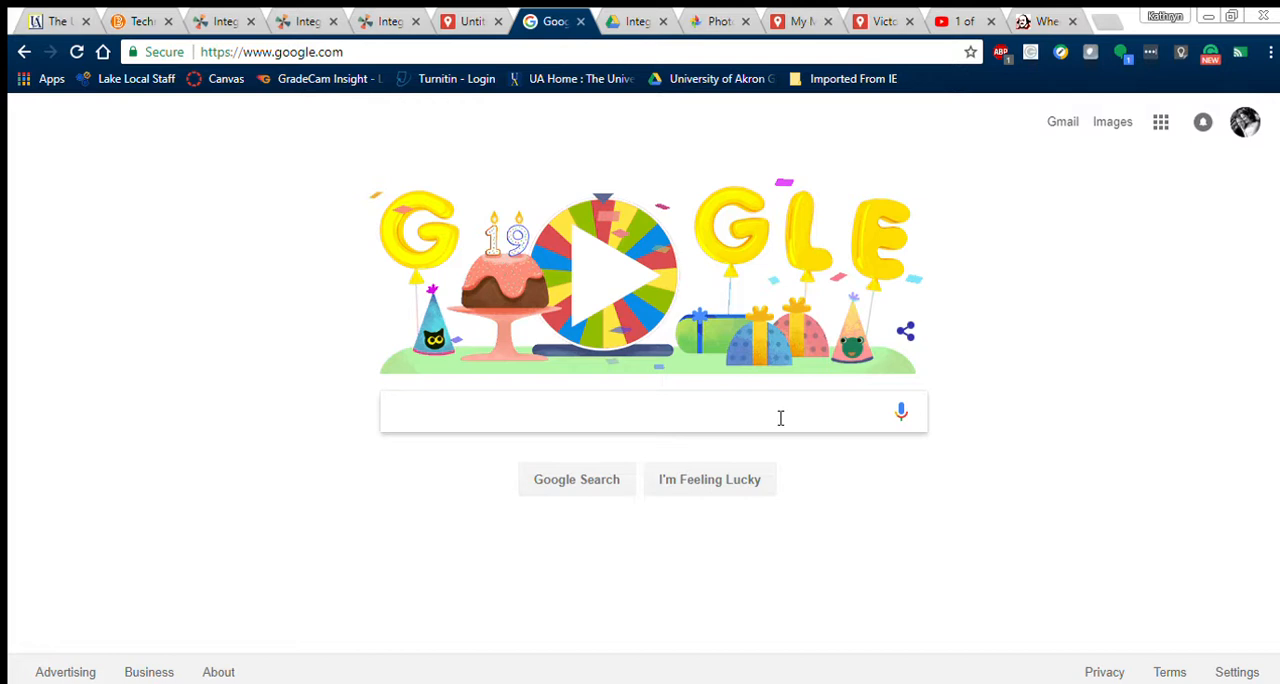
# Step: Search the web for "google my maps" and open the My Maps home page from the official About page
pyautogui.write('google')
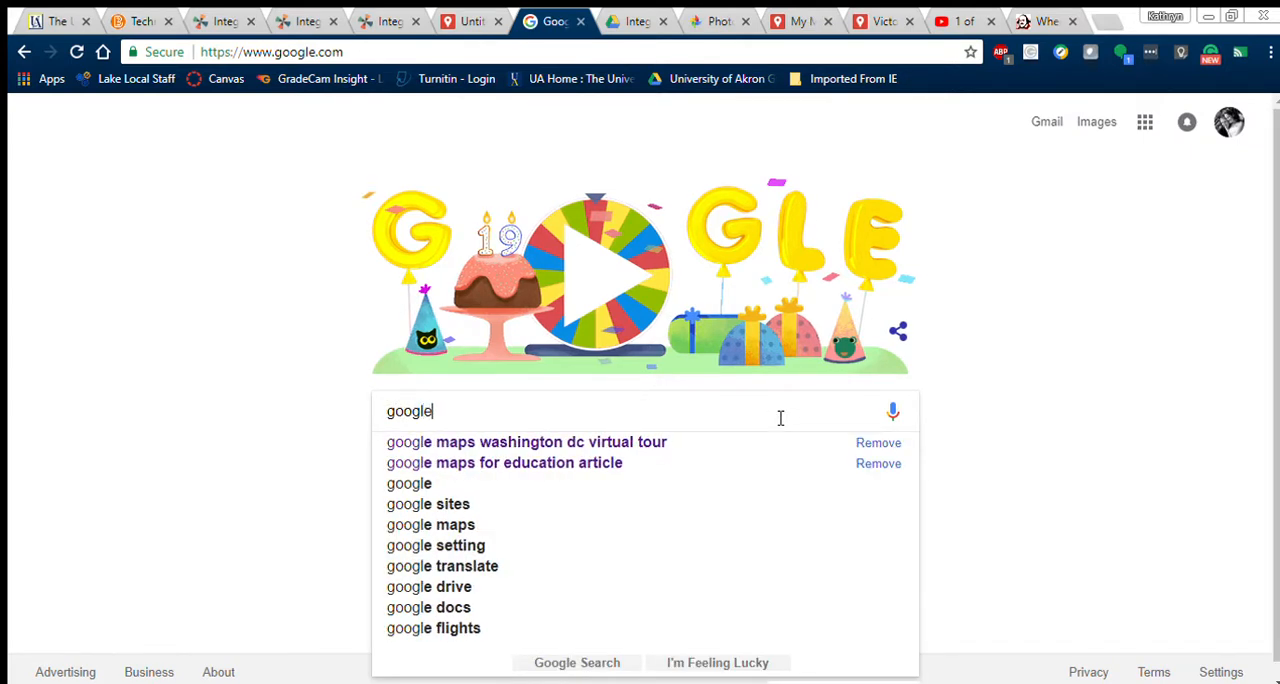
pyautogui.write(' my maps')
pyautogui.press('Return')
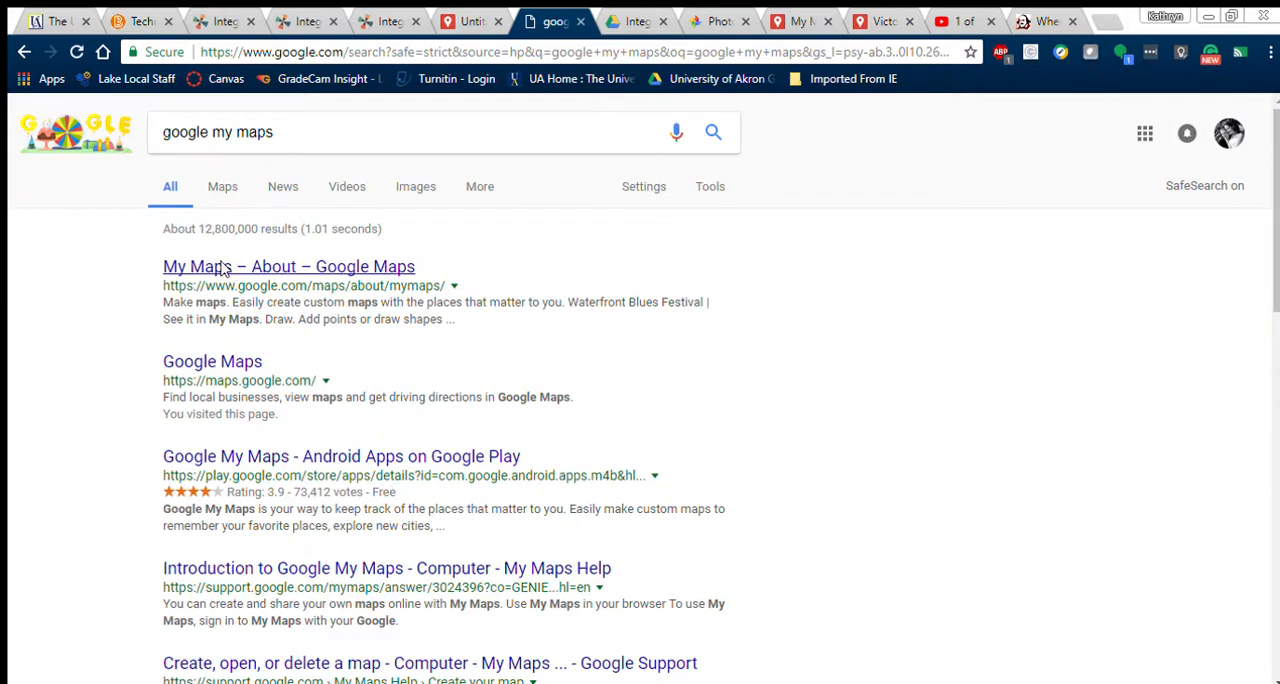
pyautogui.click(223, 268)
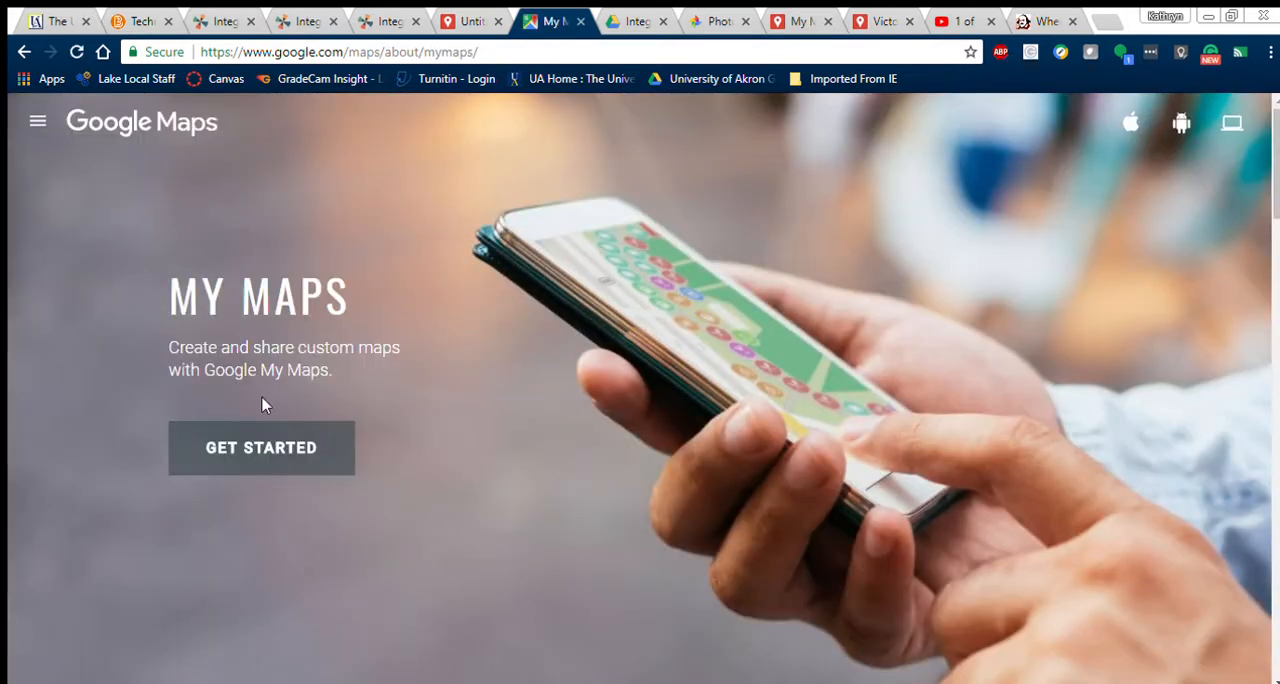
pyautogui.click(261, 450)
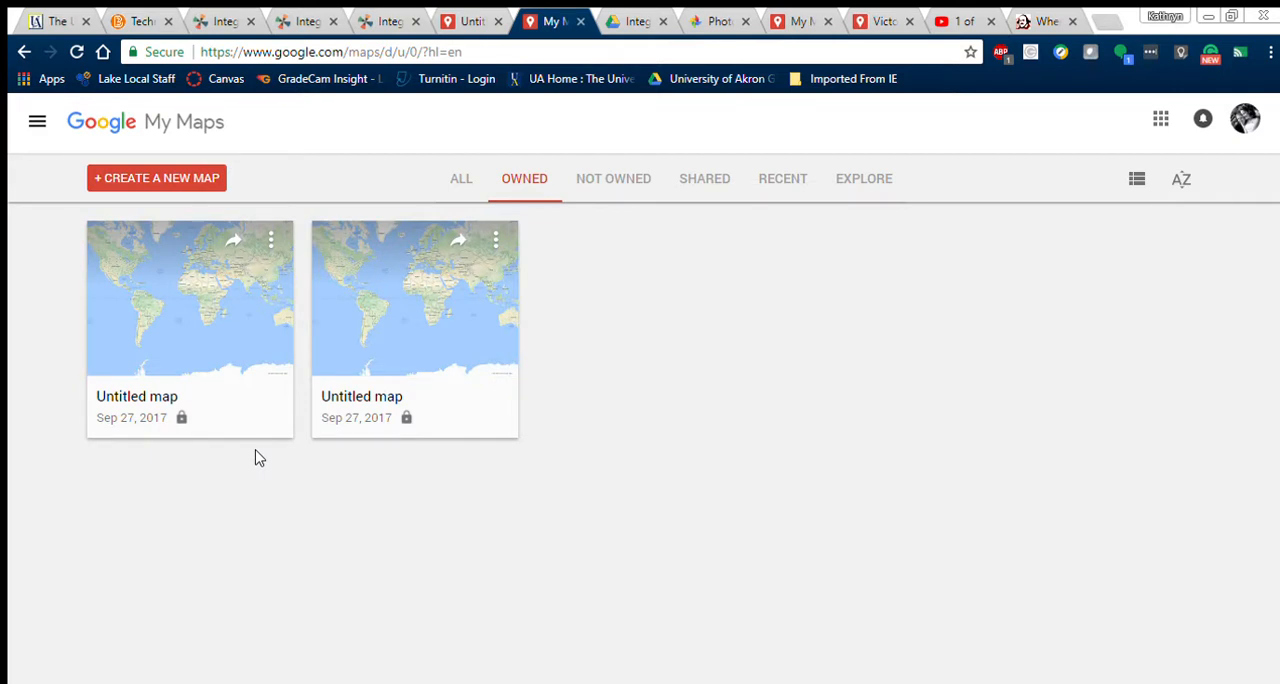
# Step: Review the saved maps by category: all, owned, not owned, shared and recent
pyautogui.click(458, 177)
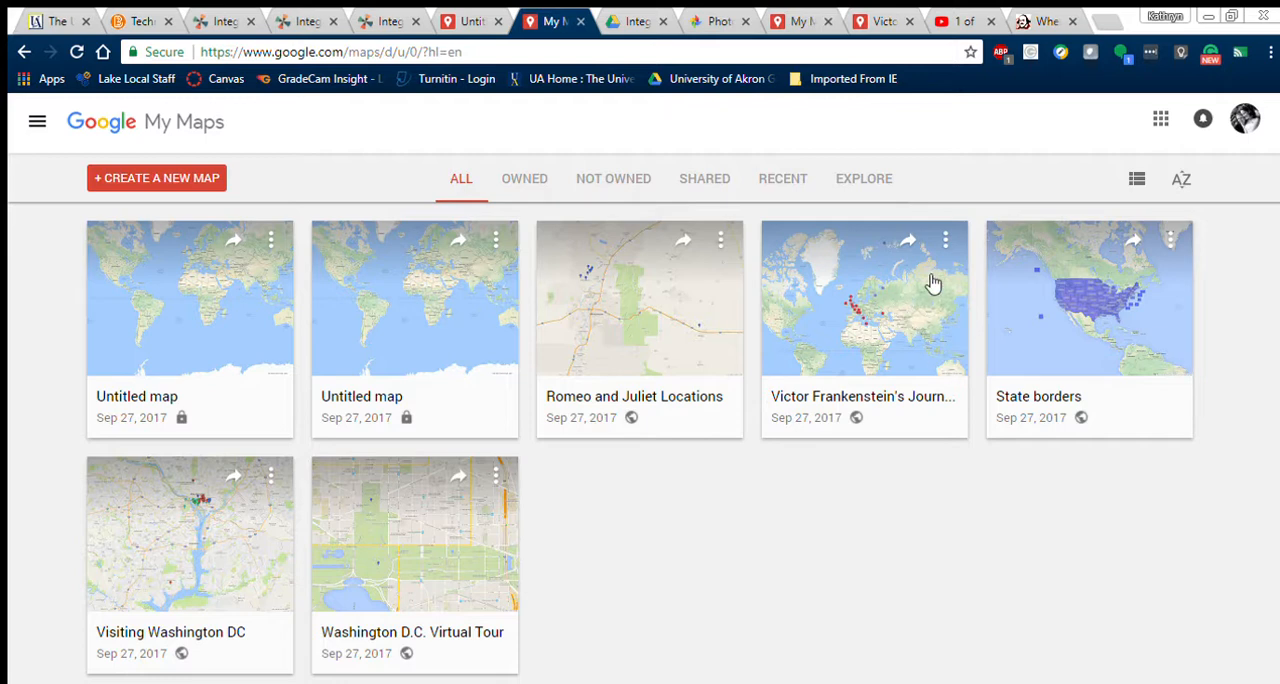
pyautogui.click(514, 184)
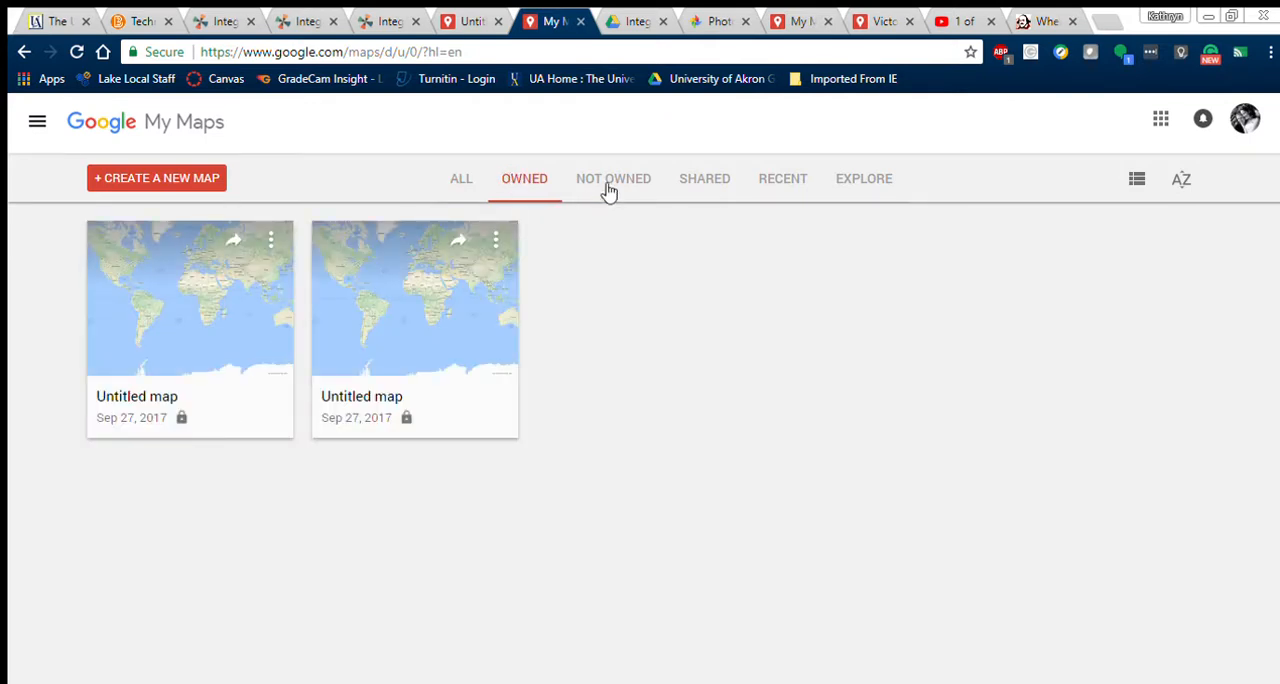
pyautogui.click(609, 190)
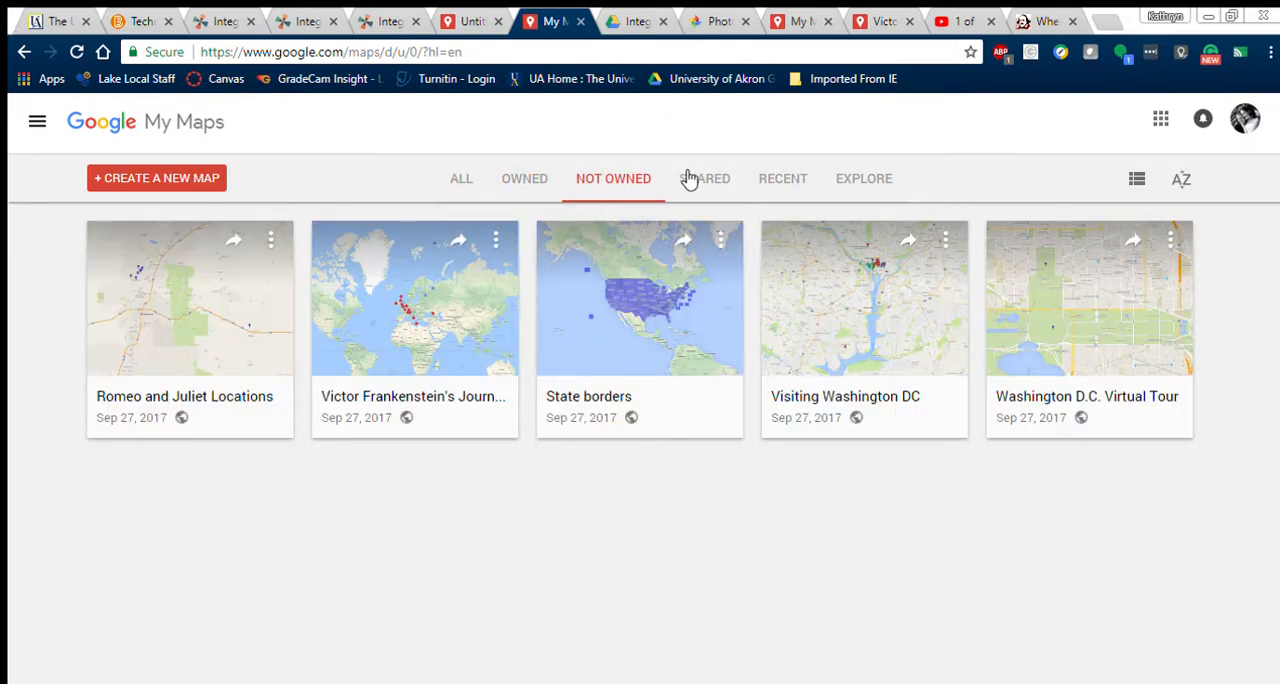
pyautogui.click(688, 179)
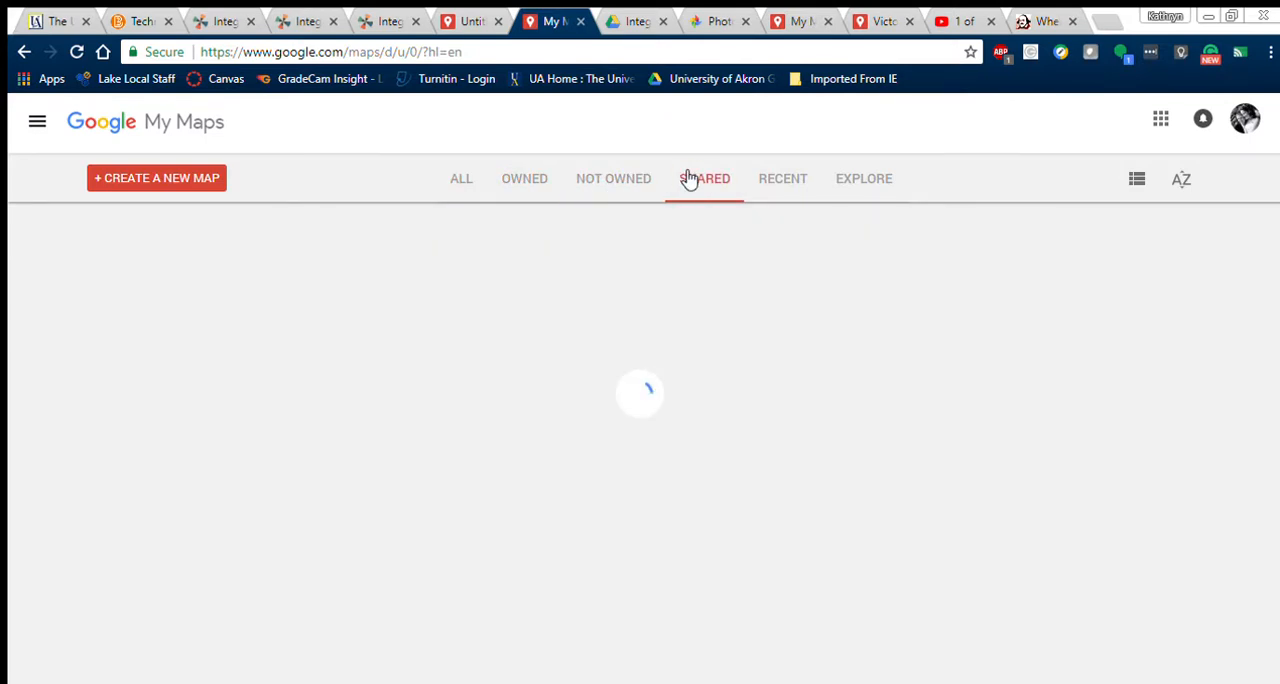
pyautogui.click(640, 190)
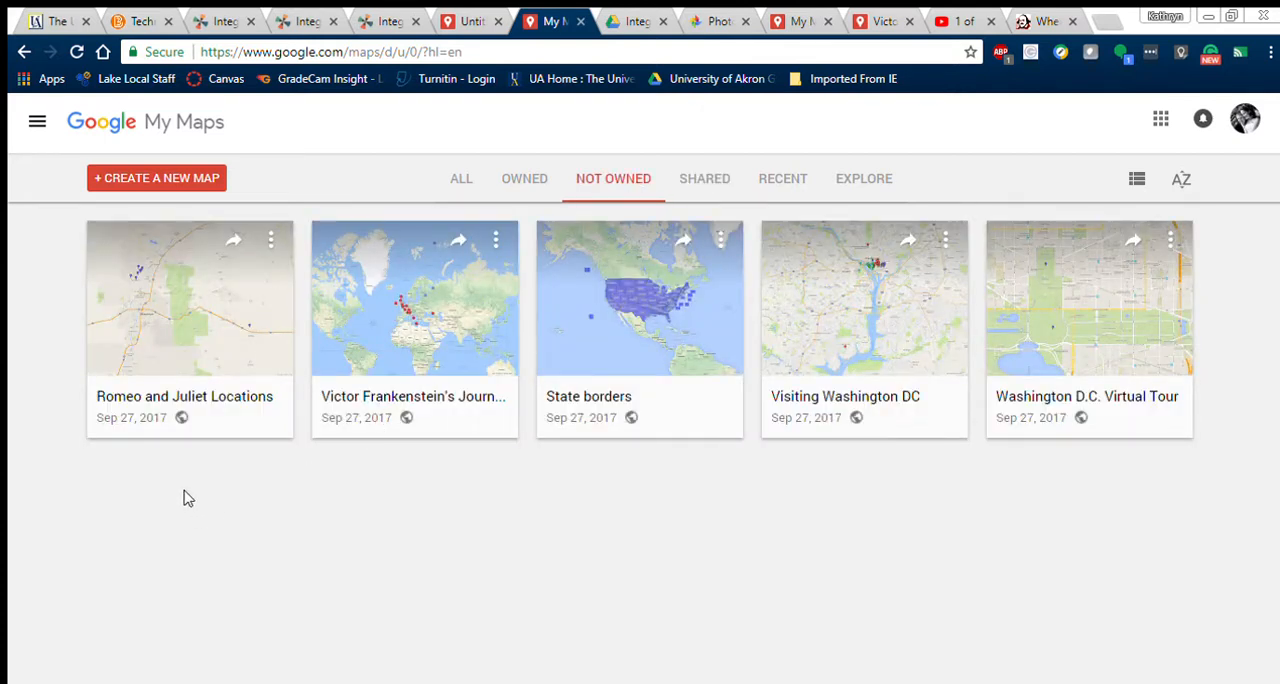
pyautogui.click(712, 190)
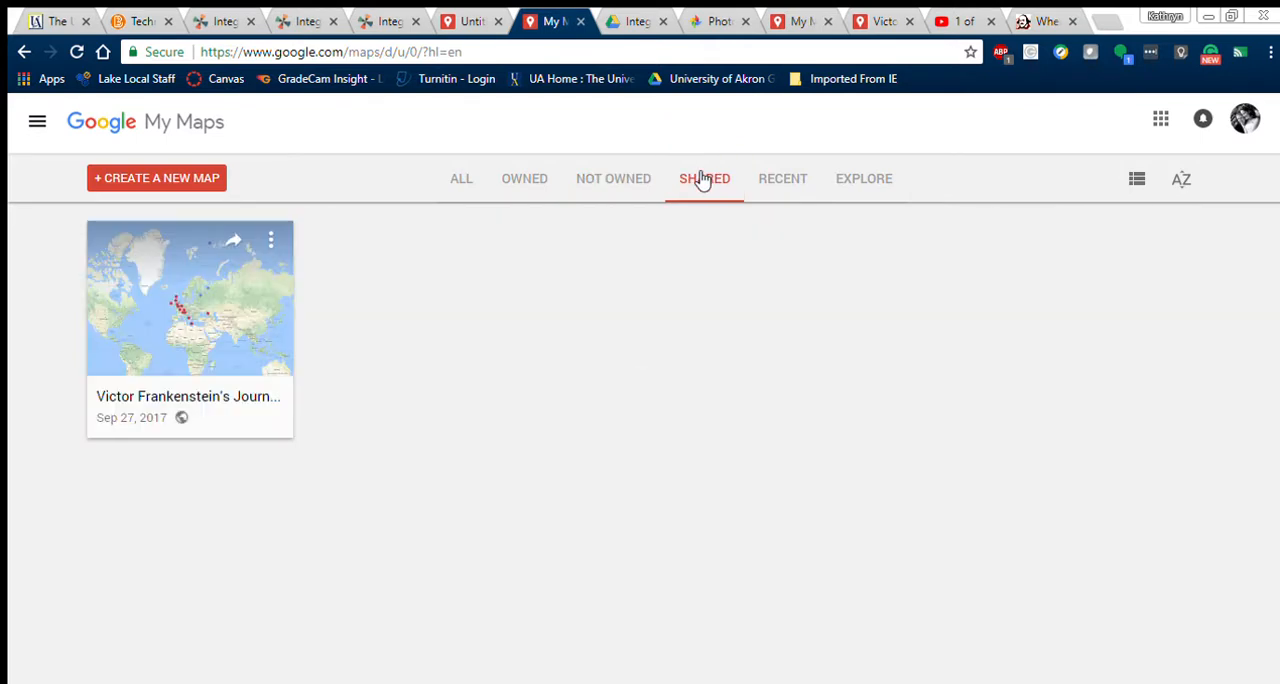
pyautogui.click(779, 192)
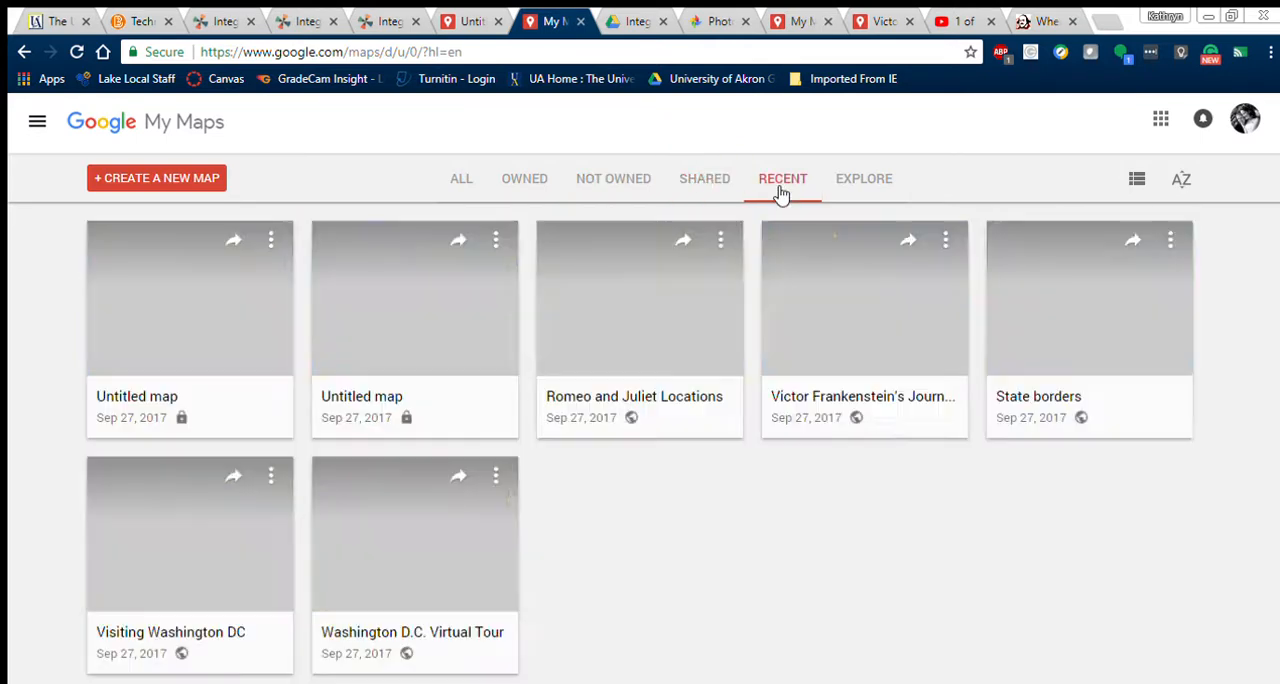
# Step: Browse the Top Maps examples in the Explore gallery
pyautogui.click(885, 177)
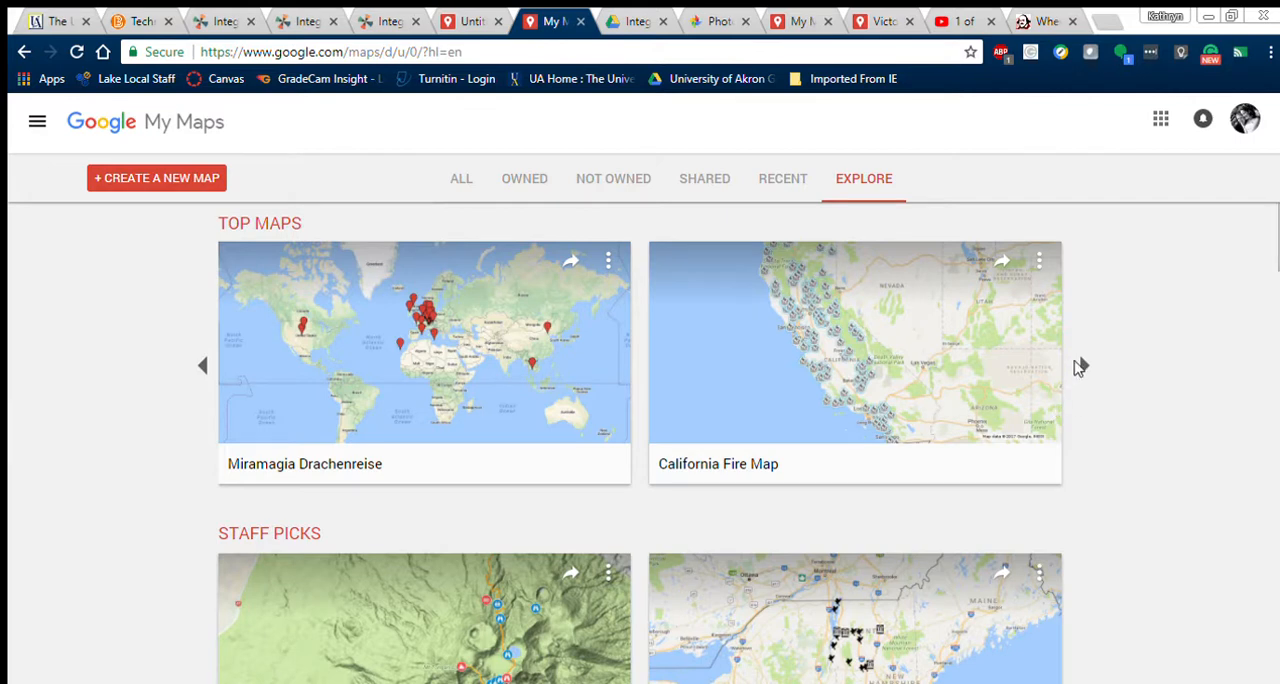
pyautogui.click(1082, 367)
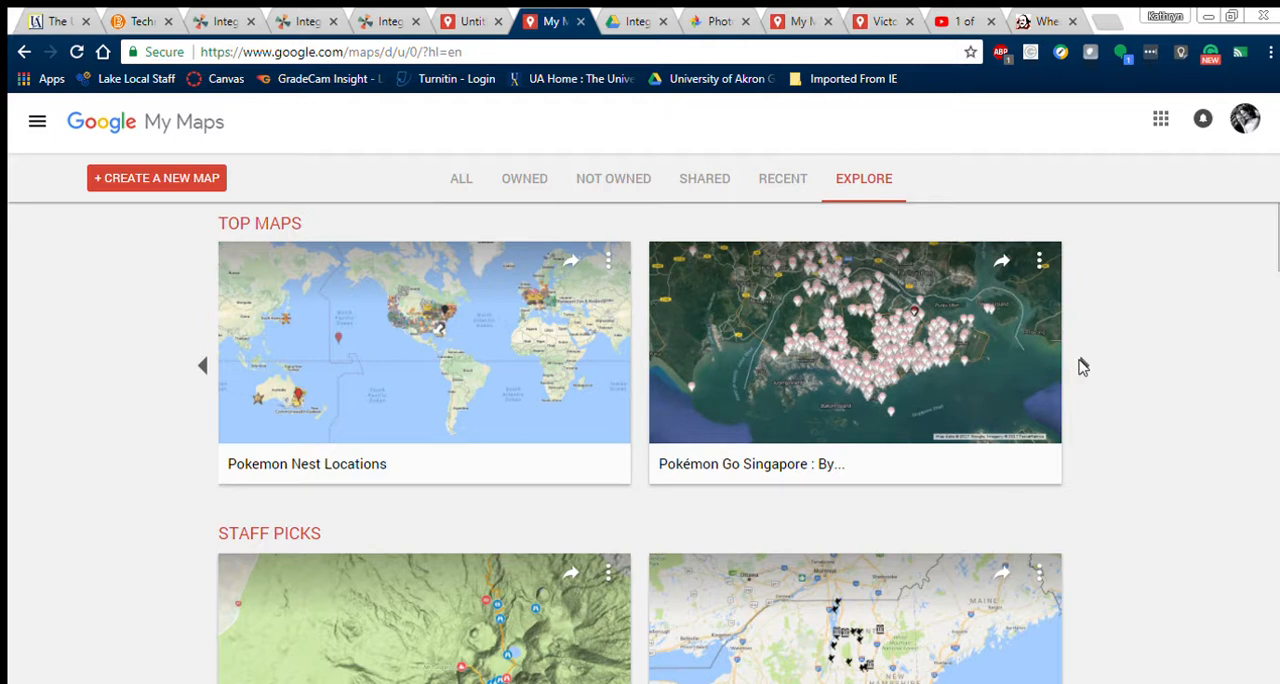
pyautogui.click(1082, 367)
pyautogui.click(1082, 367)
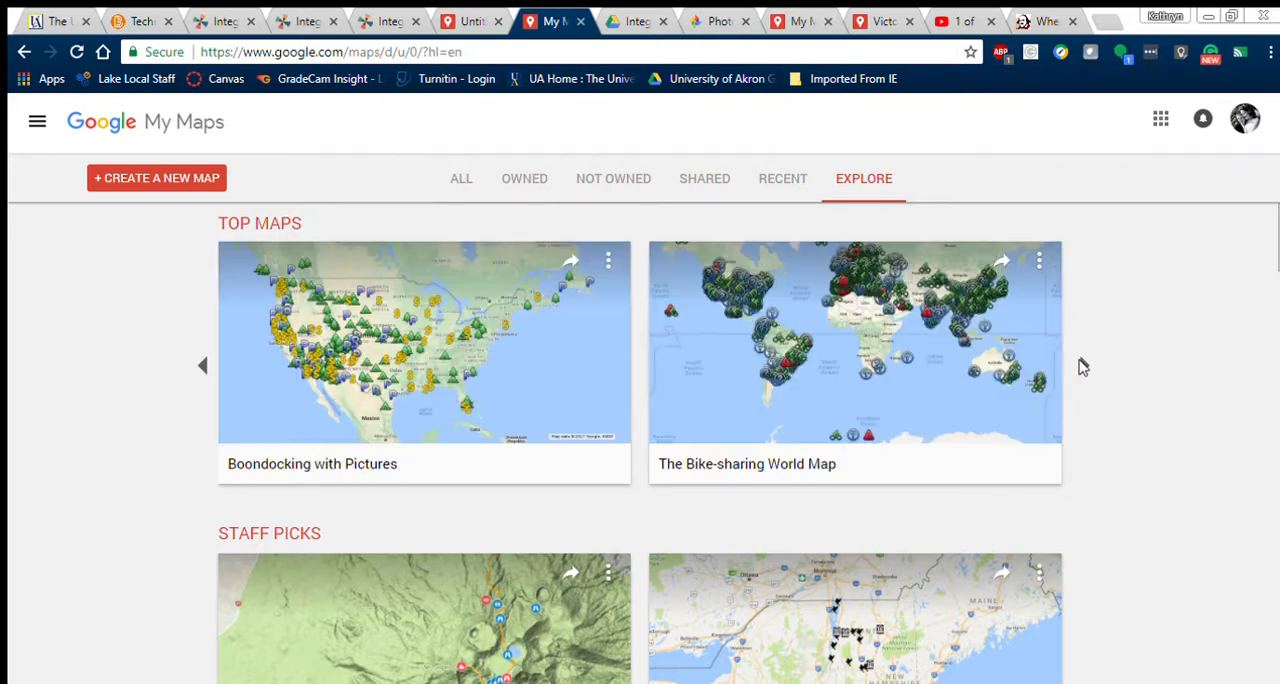
pyautogui.click(1082, 367)
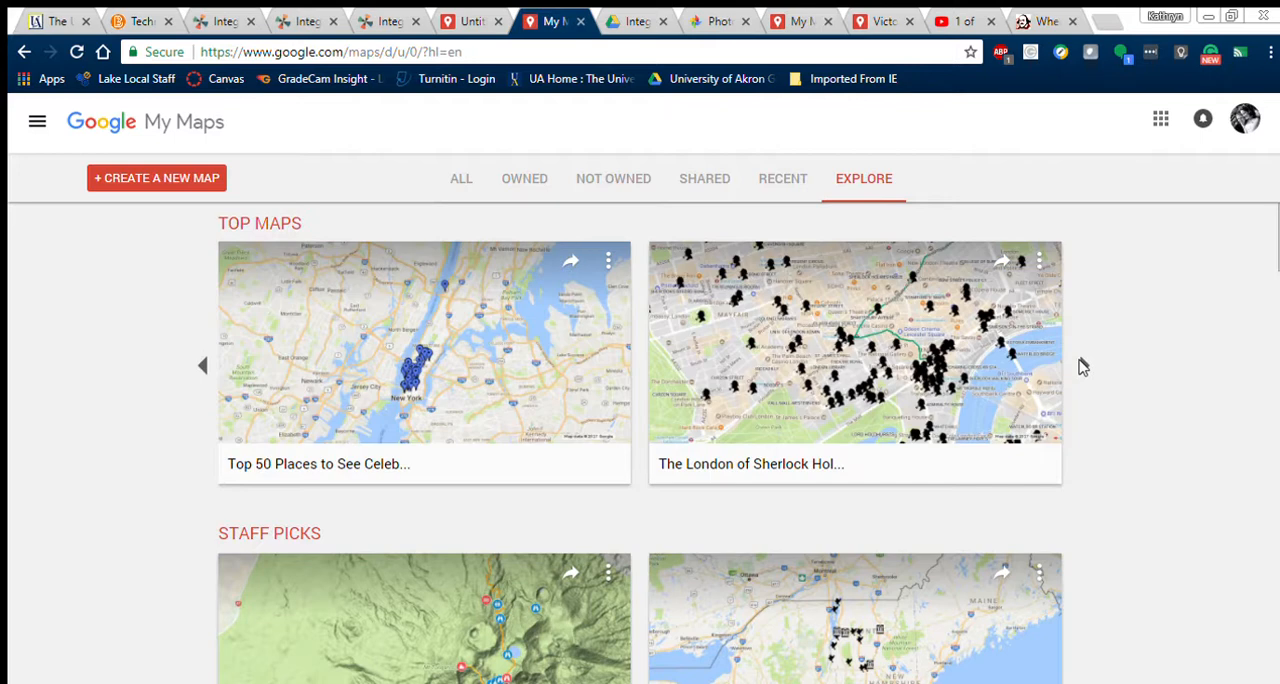
pyautogui.click(1082, 367)
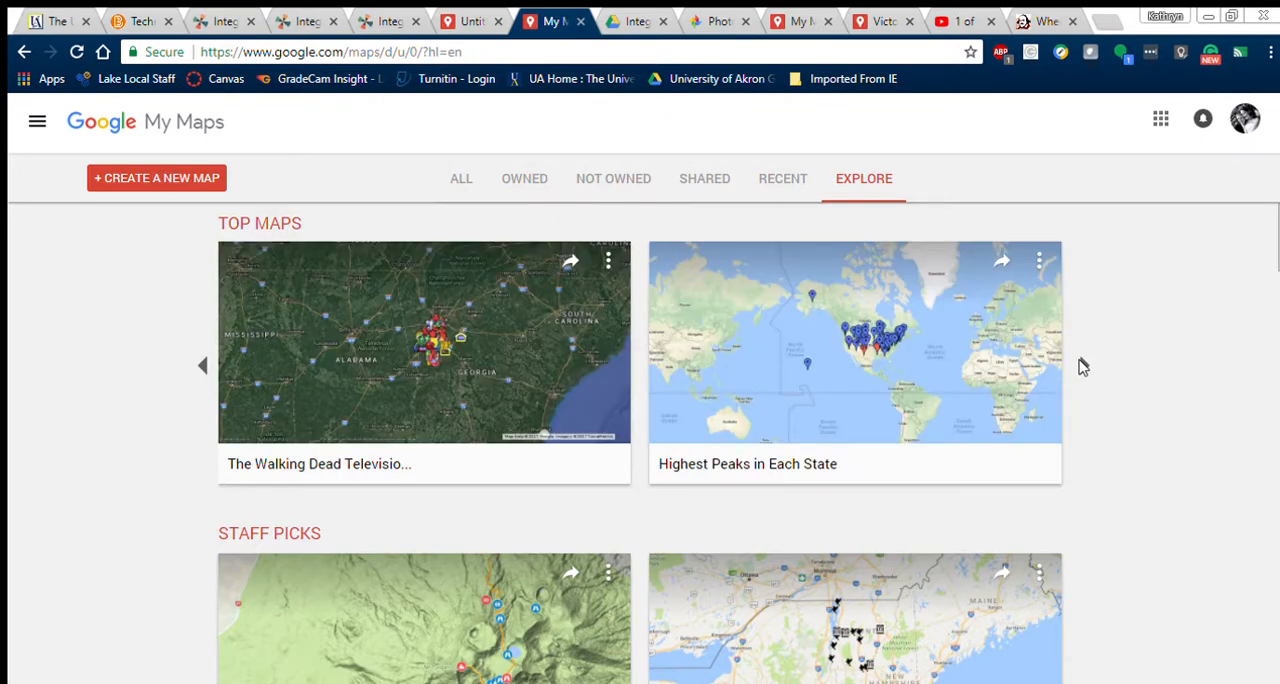
pyautogui.click(199, 366)
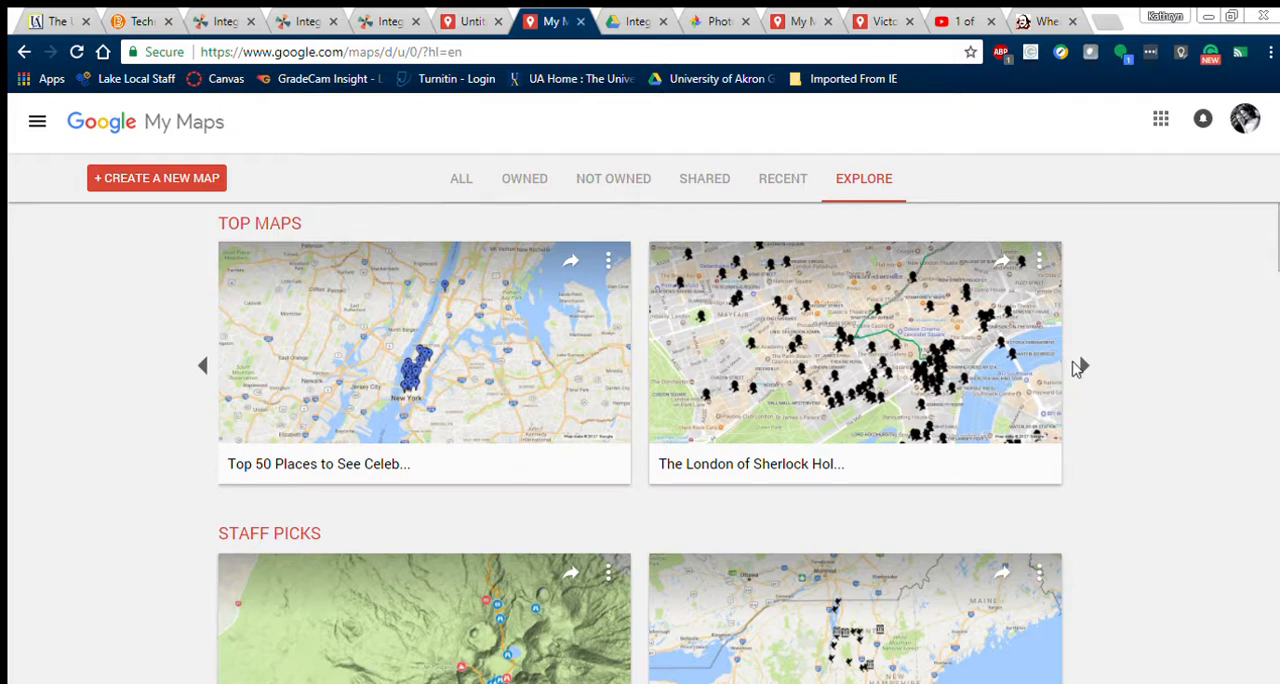
pyautogui.click(1080, 367)
pyautogui.click(1080, 367)
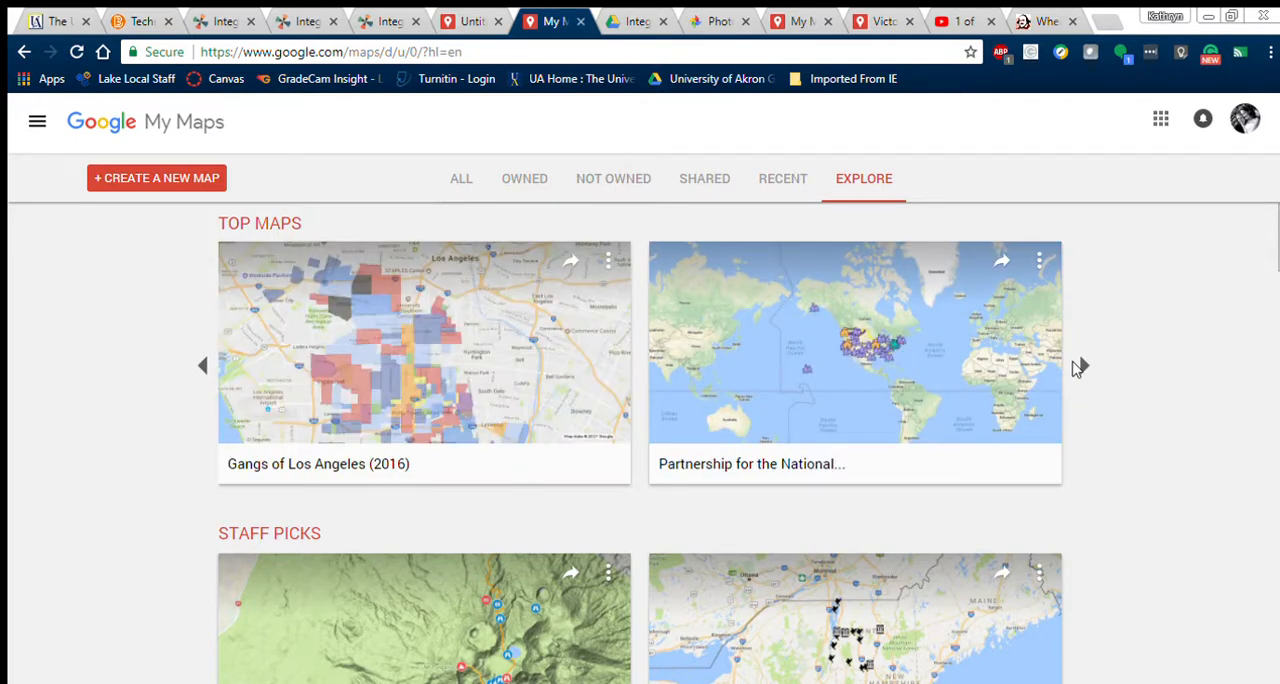
pyautogui.click(1080, 367)
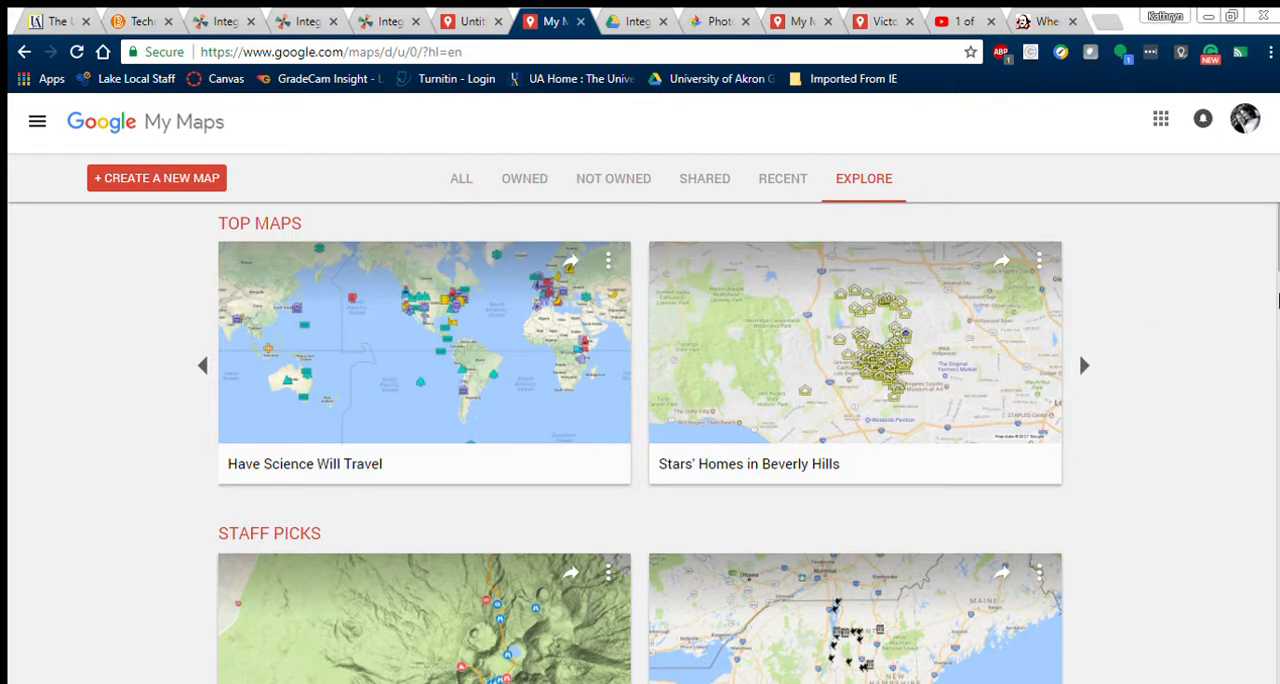
# Step: Look through the remaining public example maps further down the Explore gallery
pyautogui.moveTo(1278, 245); pyautogui.dragTo(1278, 352)
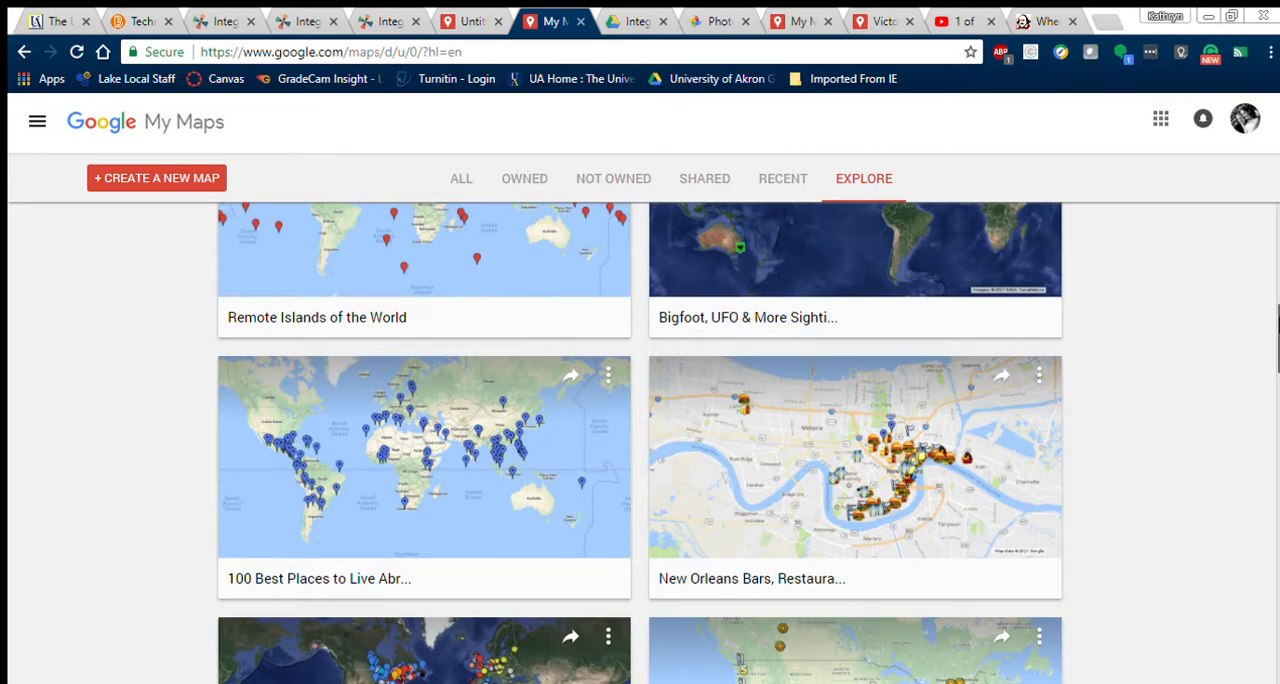
pyautogui.moveTo(1278, 350); pyautogui.dragTo(1278, 555)
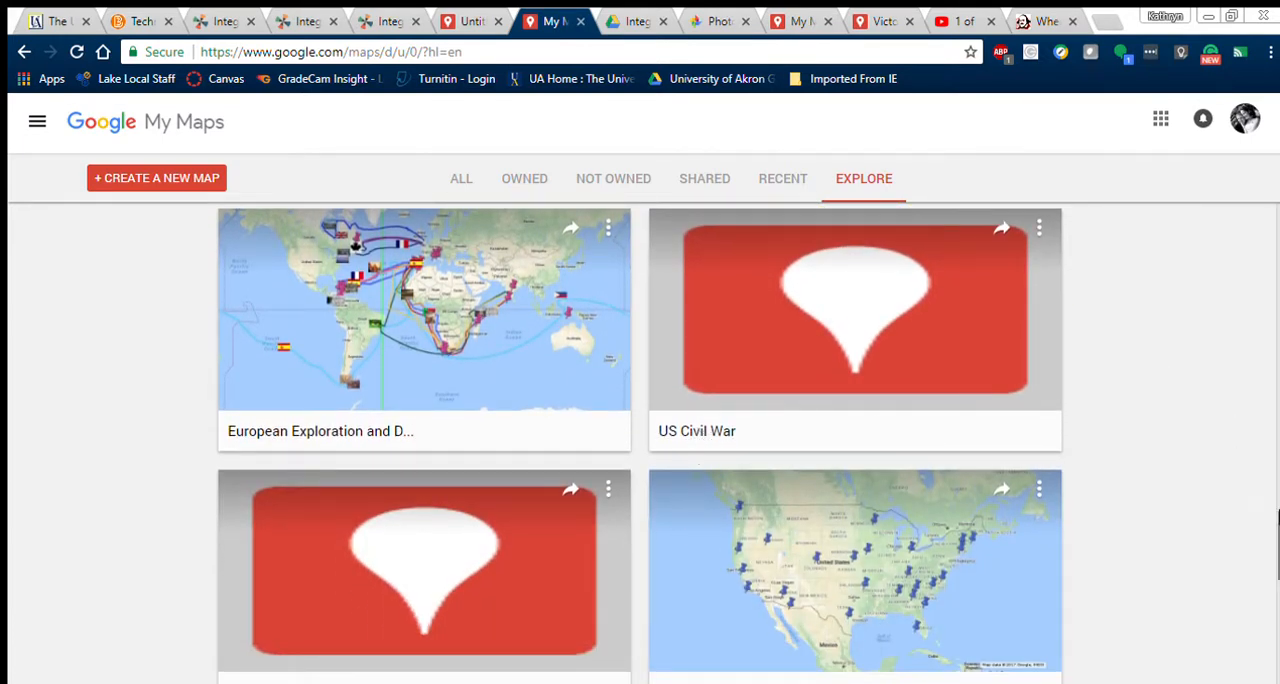
pyautogui.scroll(-2, 640, 443)
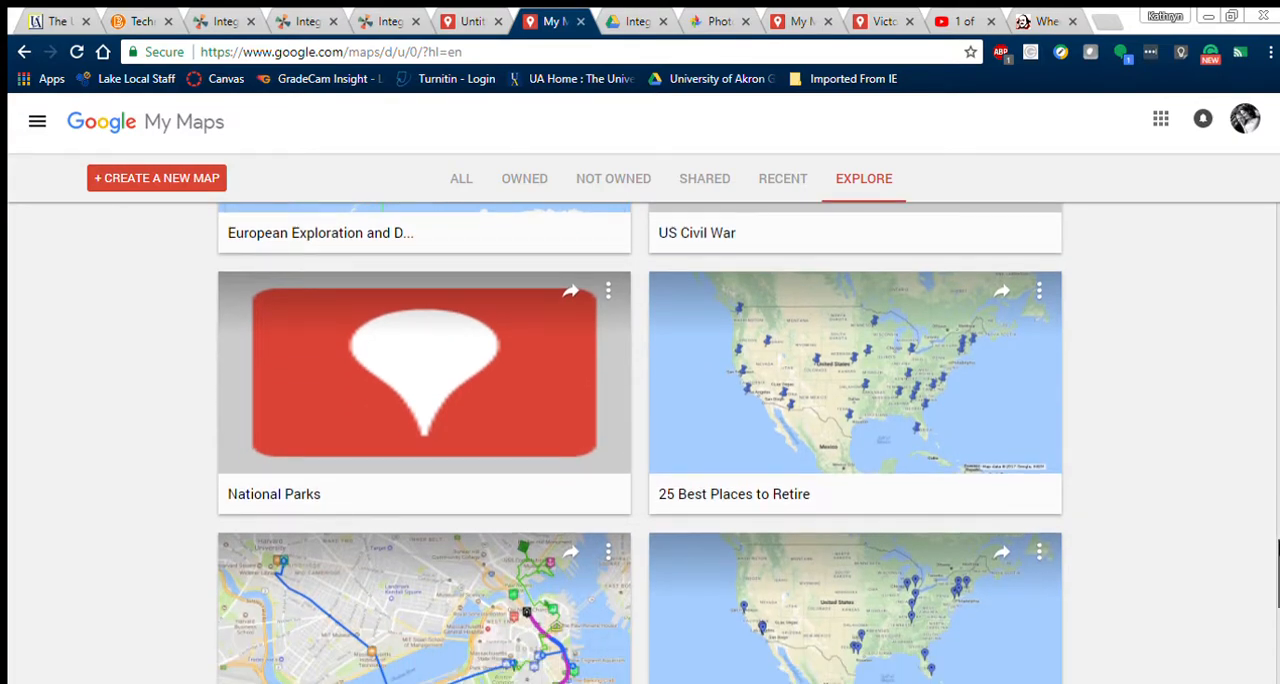
pyautogui.scroll(-5, 640, 443)
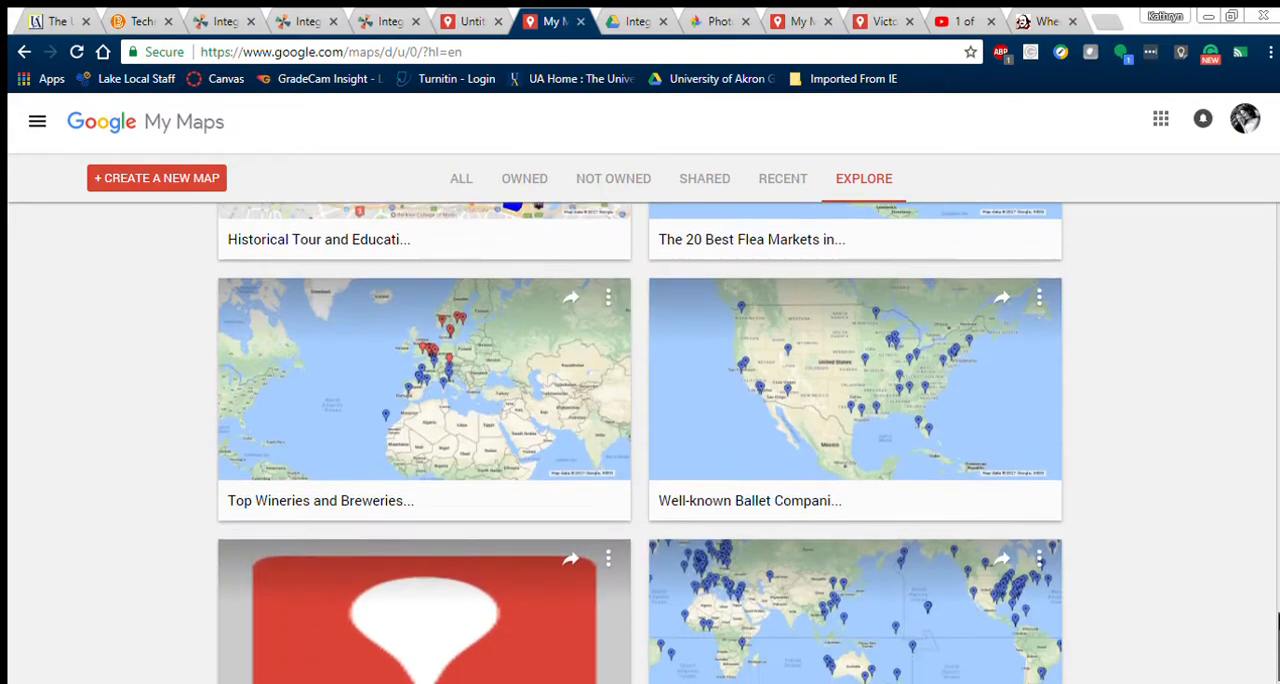
pyautogui.scroll(-1, 640, 443)
pyautogui.scroll(10, 1246, 535)
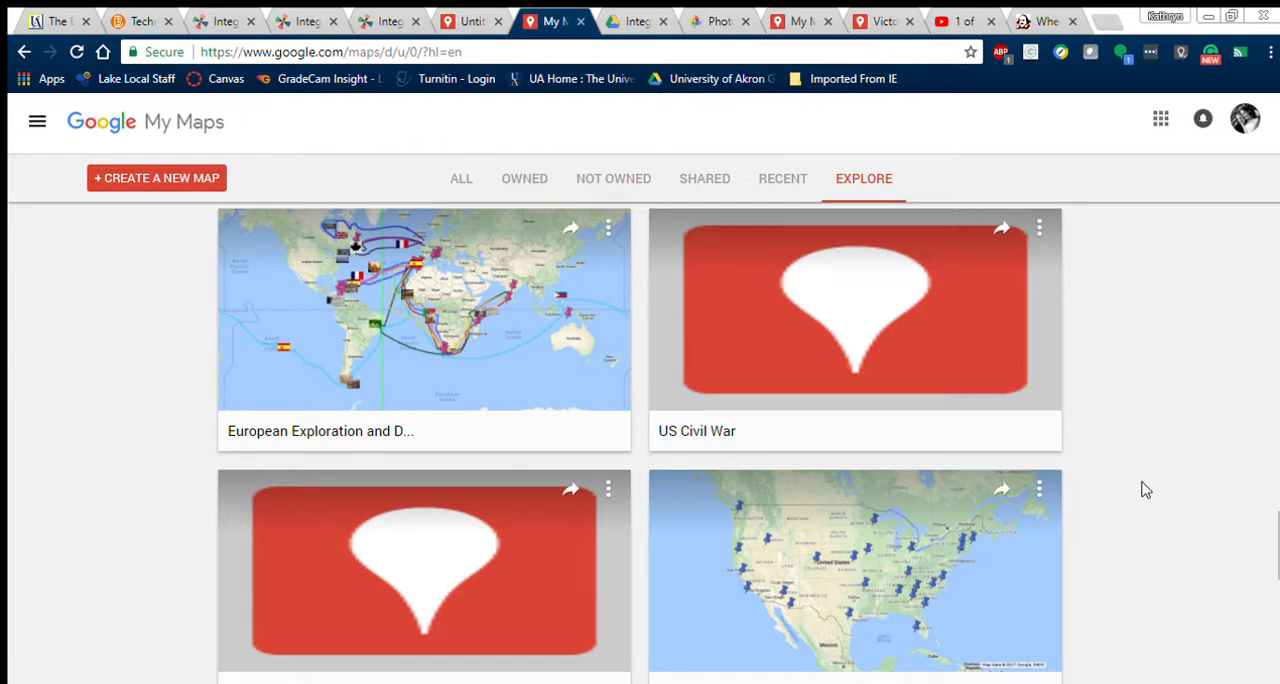
# Step: Create a new map and enter "Romeo & Juliet Map" as its title
pyautogui.click(181, 190)
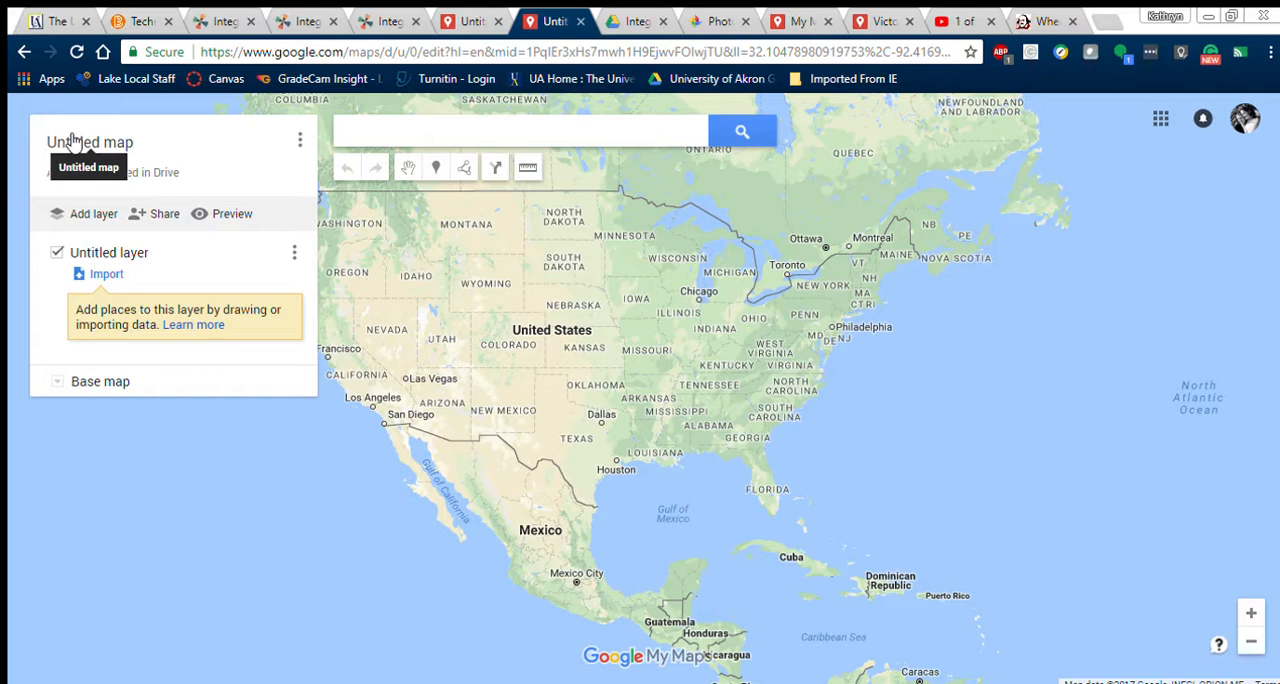
pyautogui.click(72, 140)
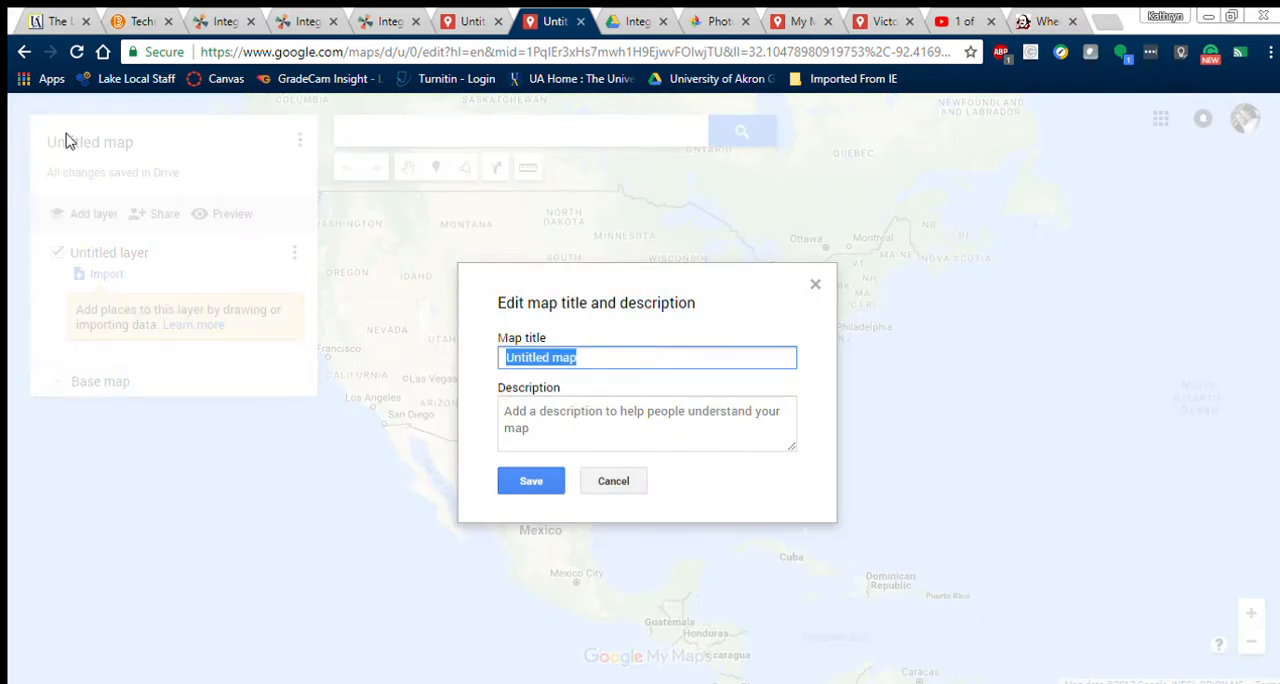
pyautogui.write('Romeo & J')
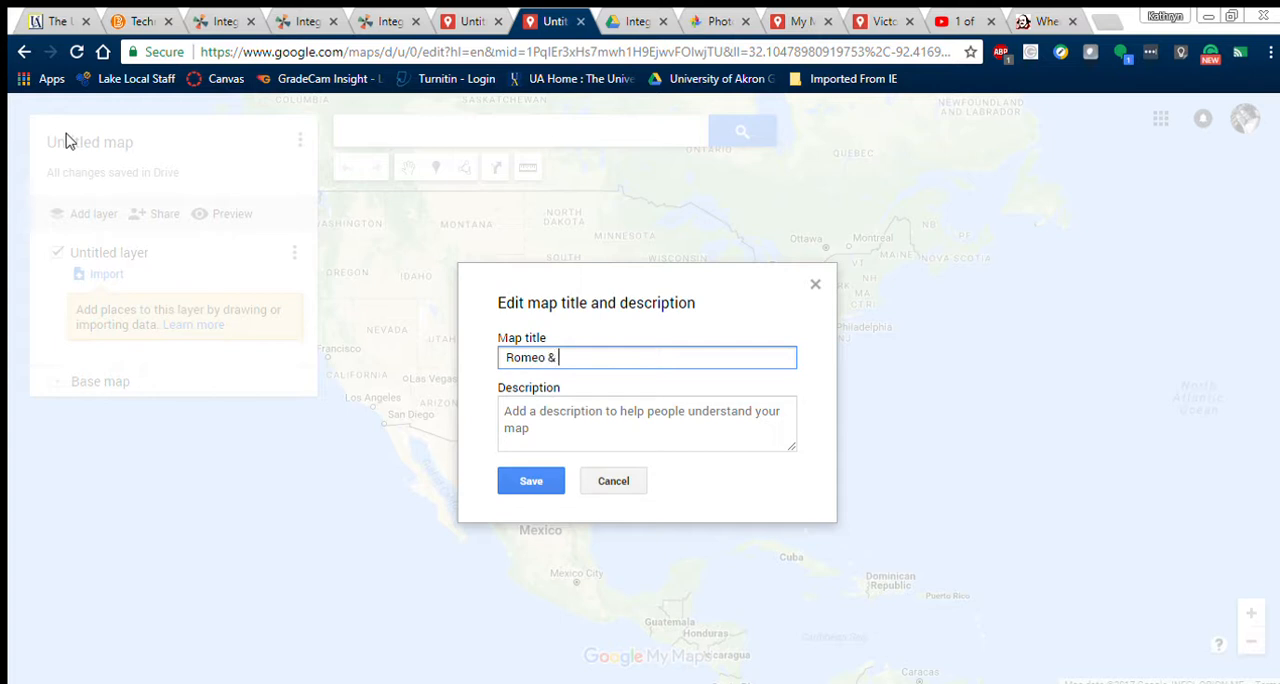
pyautogui.write('uliet')
pyautogui.press('BackSpace')
pyautogui.press('BackSpace')
pyautogui.write('et Map')
# Step: Enter the map description "Geographic locations of R & J" and save the title and description
pyautogui.click(606, 428)
pyautogui.write('Geograph')
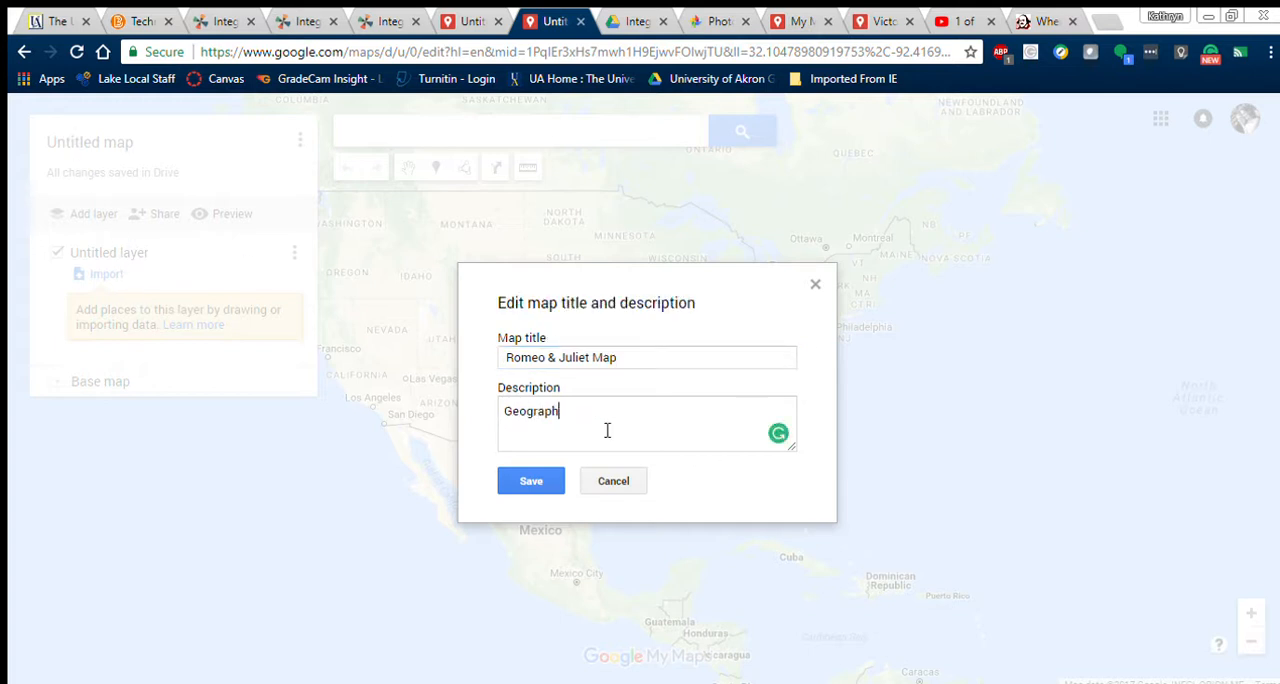
pyautogui.write('ic locations of R & J')
pyautogui.click(534, 479)
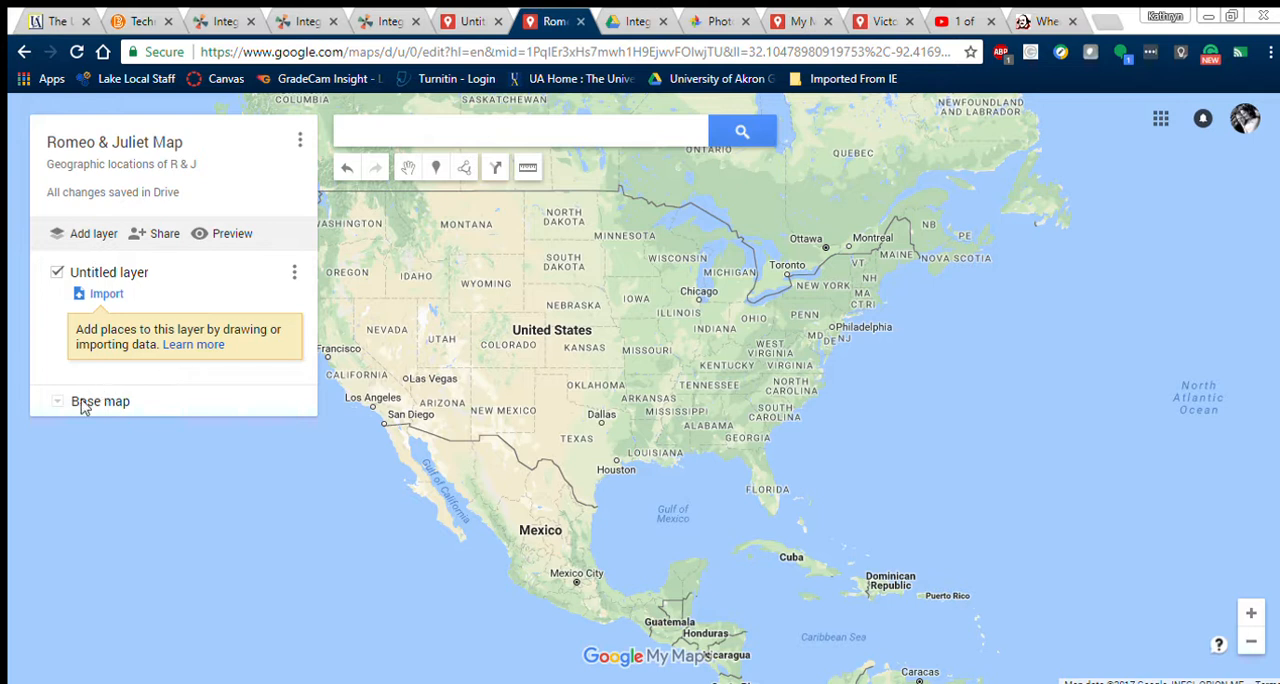
# Step: Find Verona, Italy, choosing the province rather than the city, and add it to the untitled layer
pyautogui.click(422, 144)
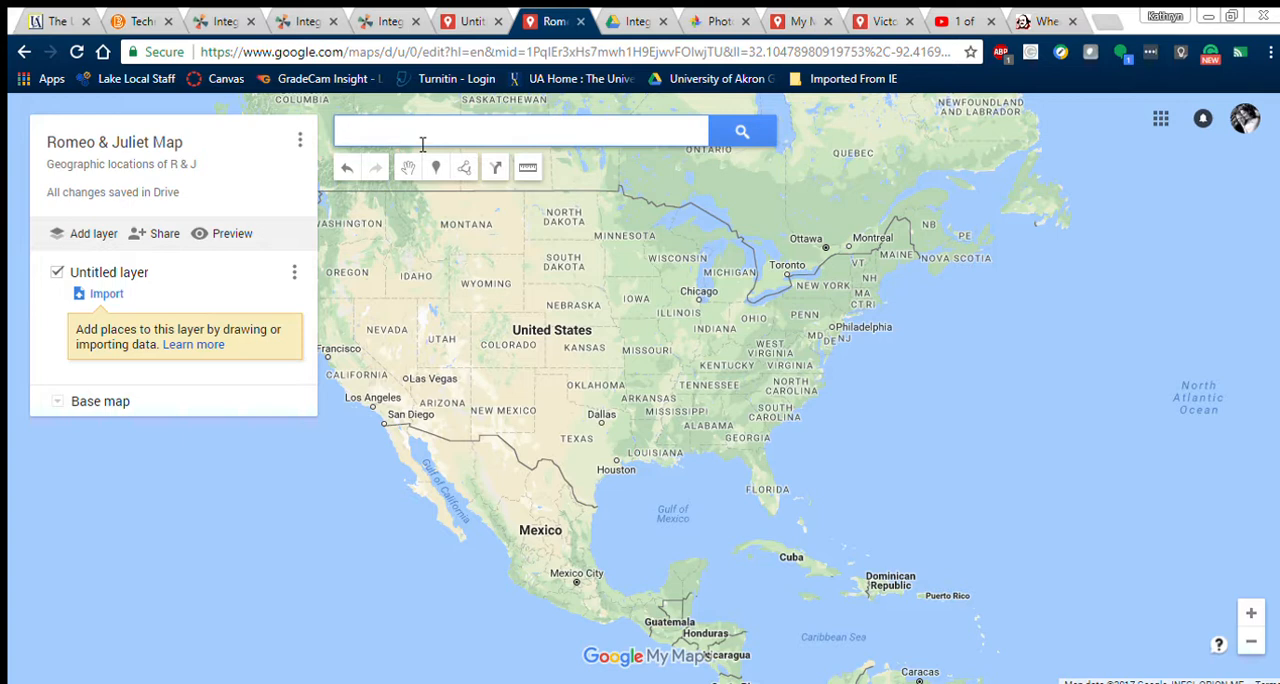
pyautogui.write('Verona')
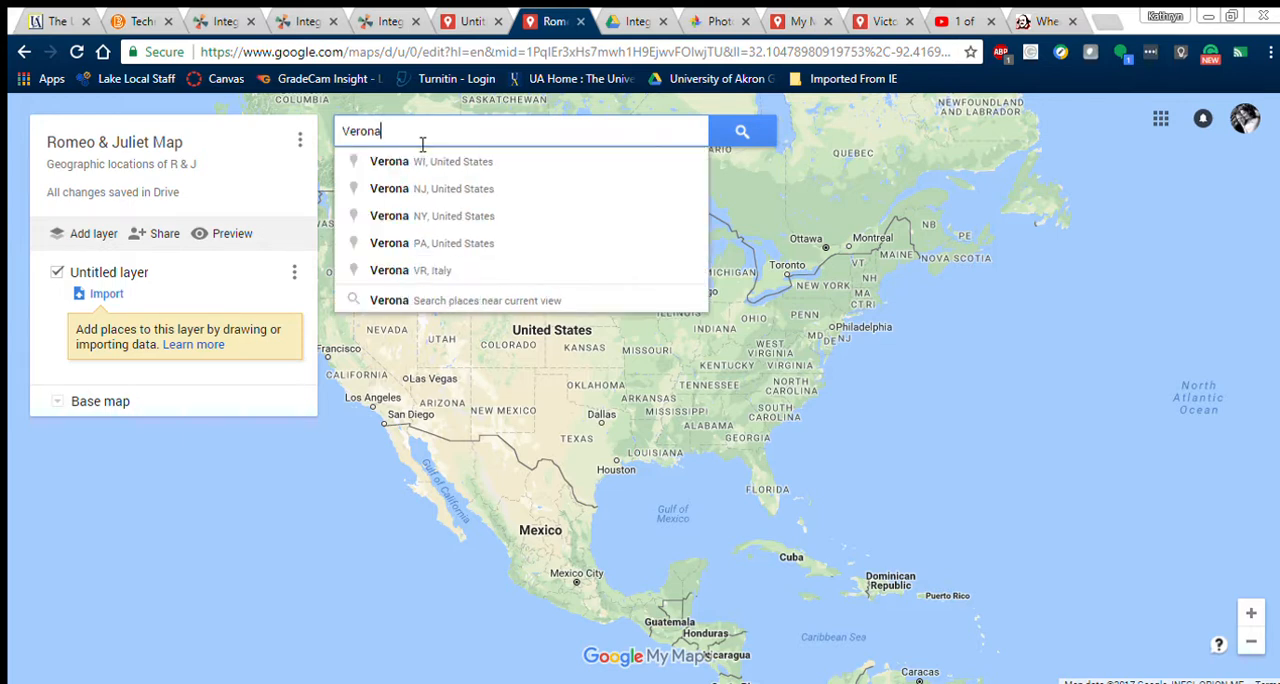
pyautogui.write(' Ital')
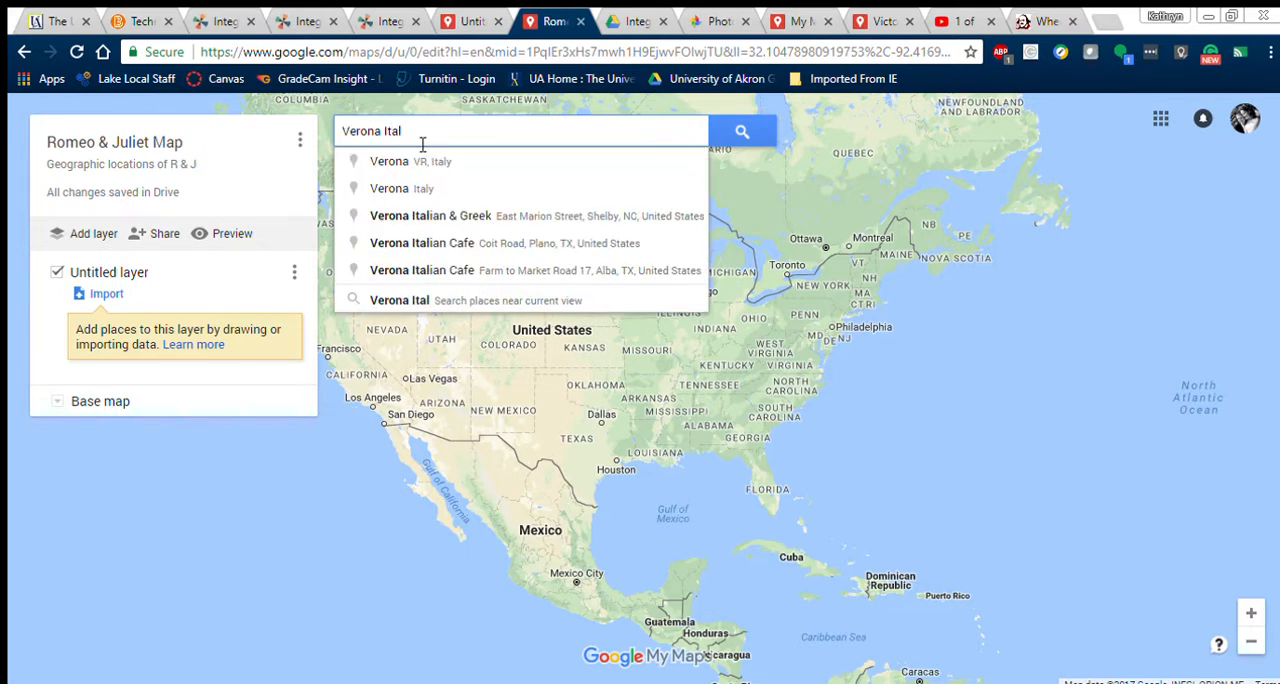
pyautogui.click(440, 187)
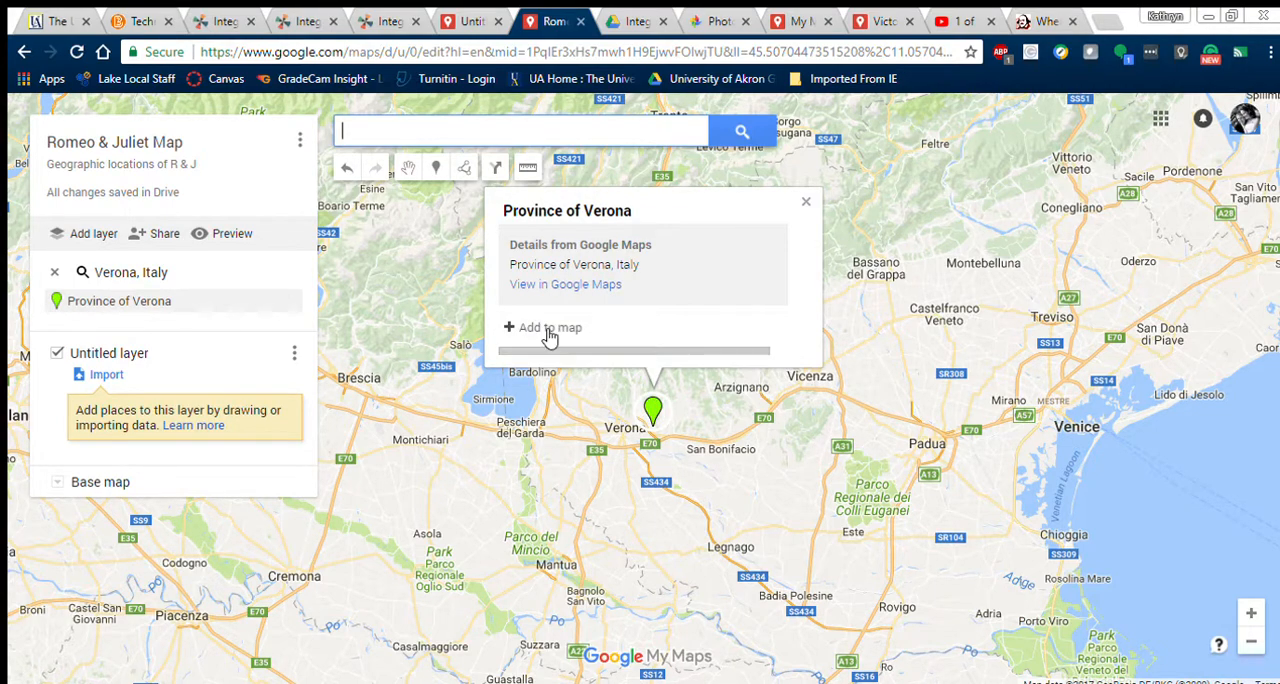
pyautogui.click(548, 330)
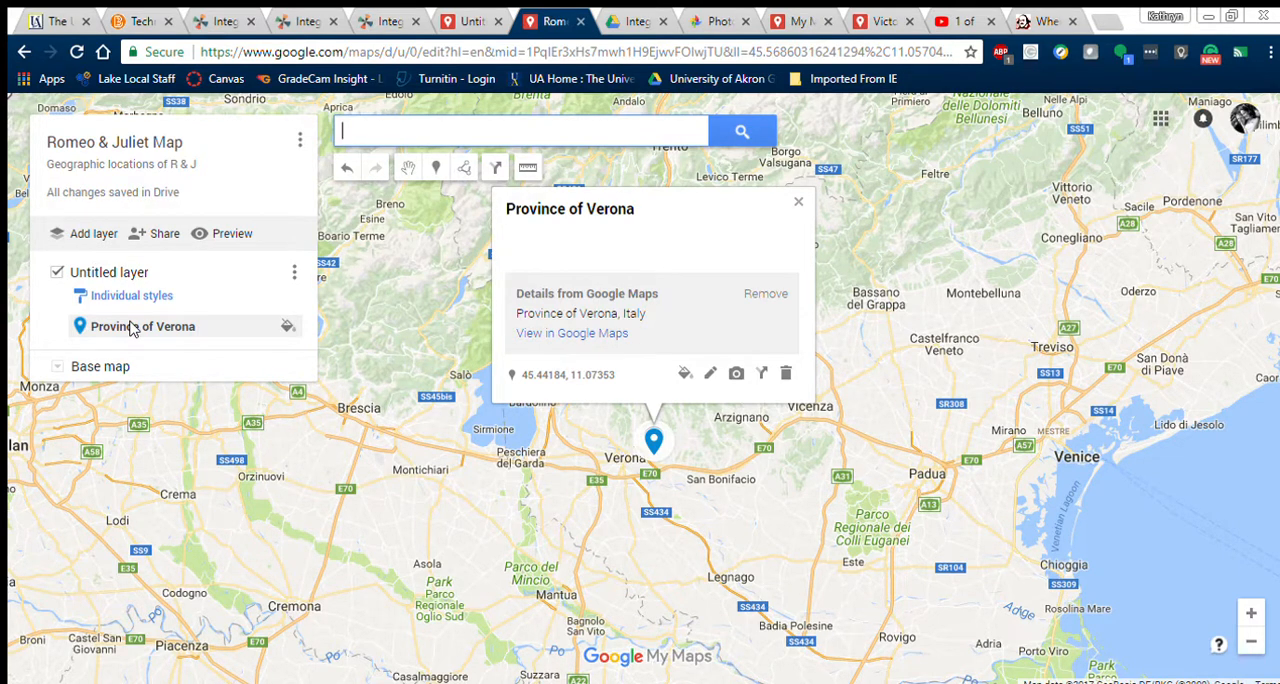
# Step: Style the Province of Verona marker in orange with the hiking figure icon
pyautogui.moveTo(295, 329)
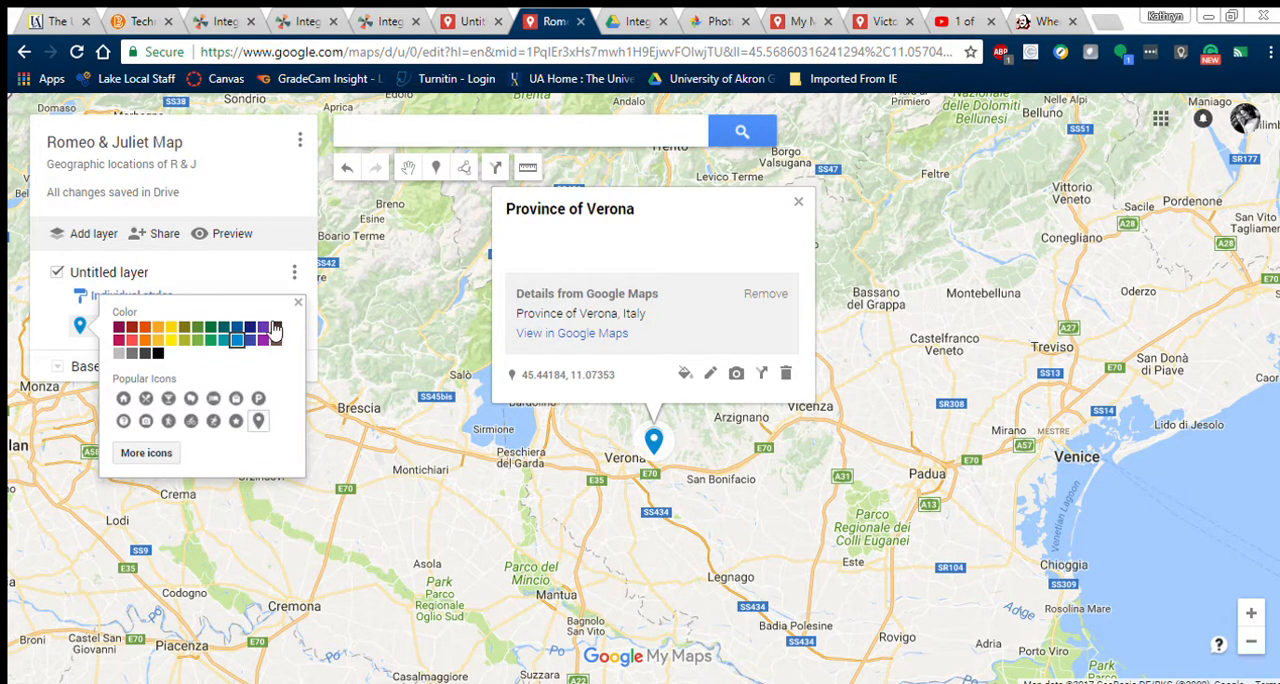
pyautogui.click(145, 333)
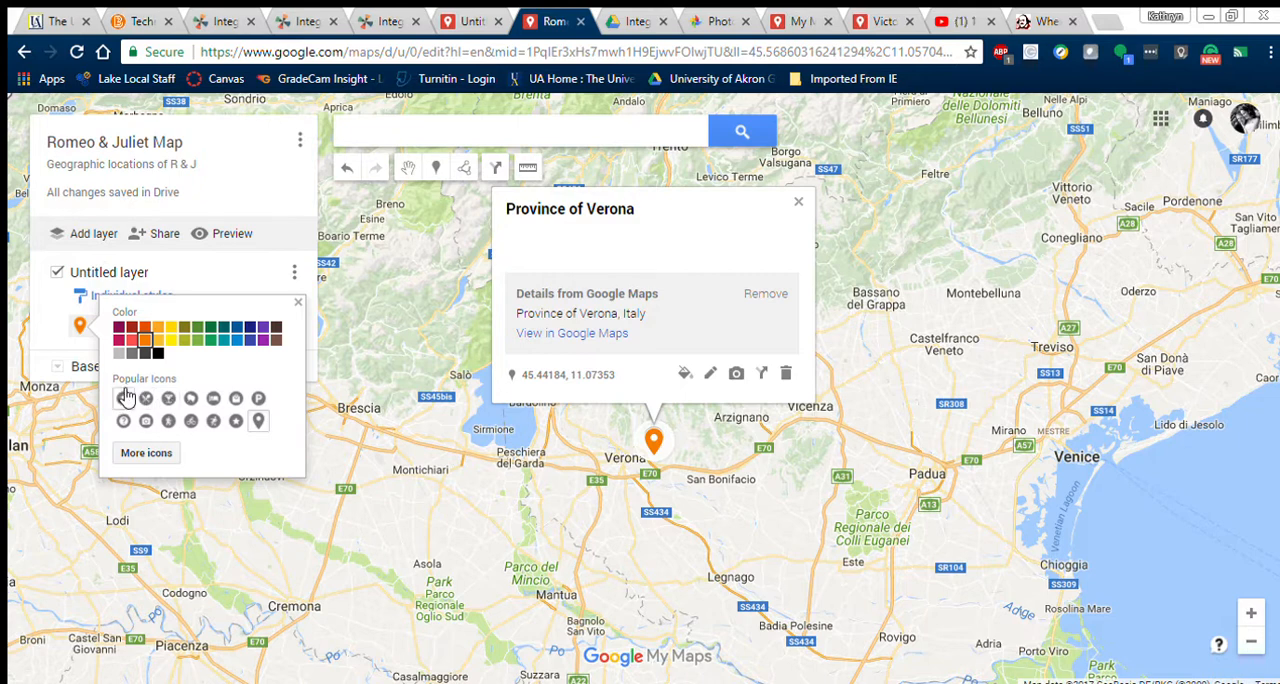
pyautogui.click(170, 420)
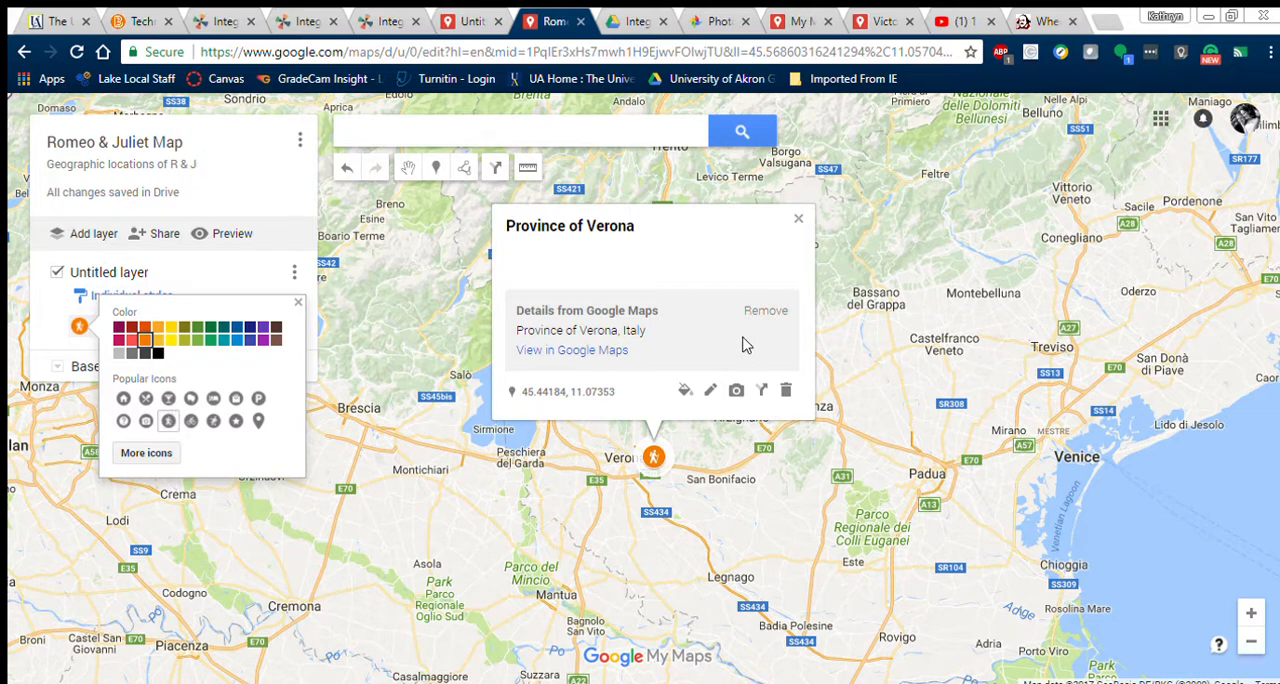
# Step: View the Province of Verona in Google Maps, look over its quick facts, and return to the custom map
pyautogui.click(601, 354)
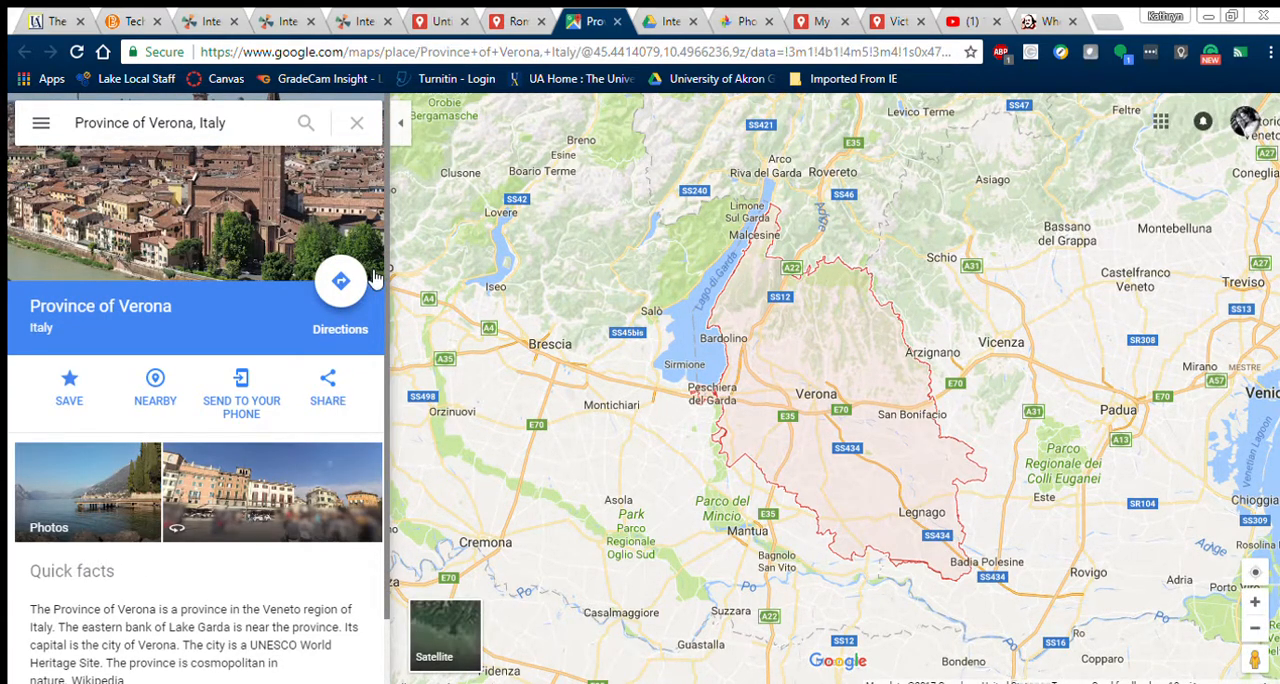
pyautogui.scroll(-1, 388, 343)
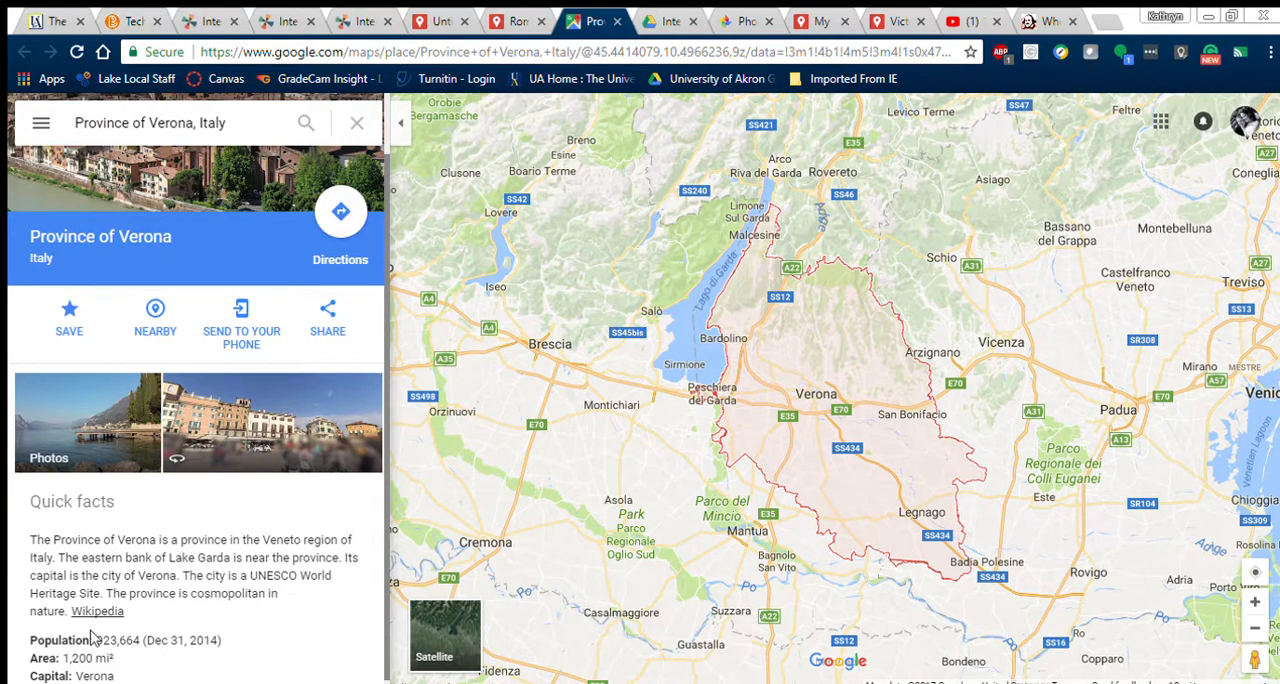
pyautogui.scroll(-1, 380, 483)
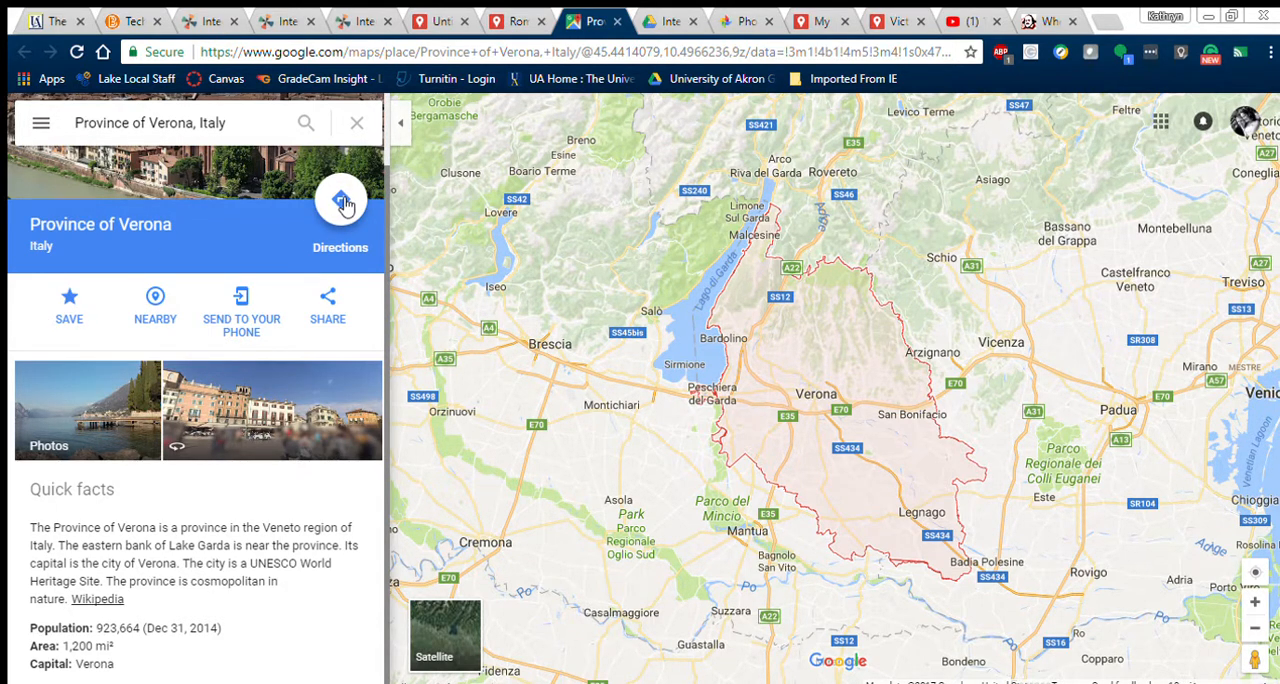
pyautogui.click(617, 21)
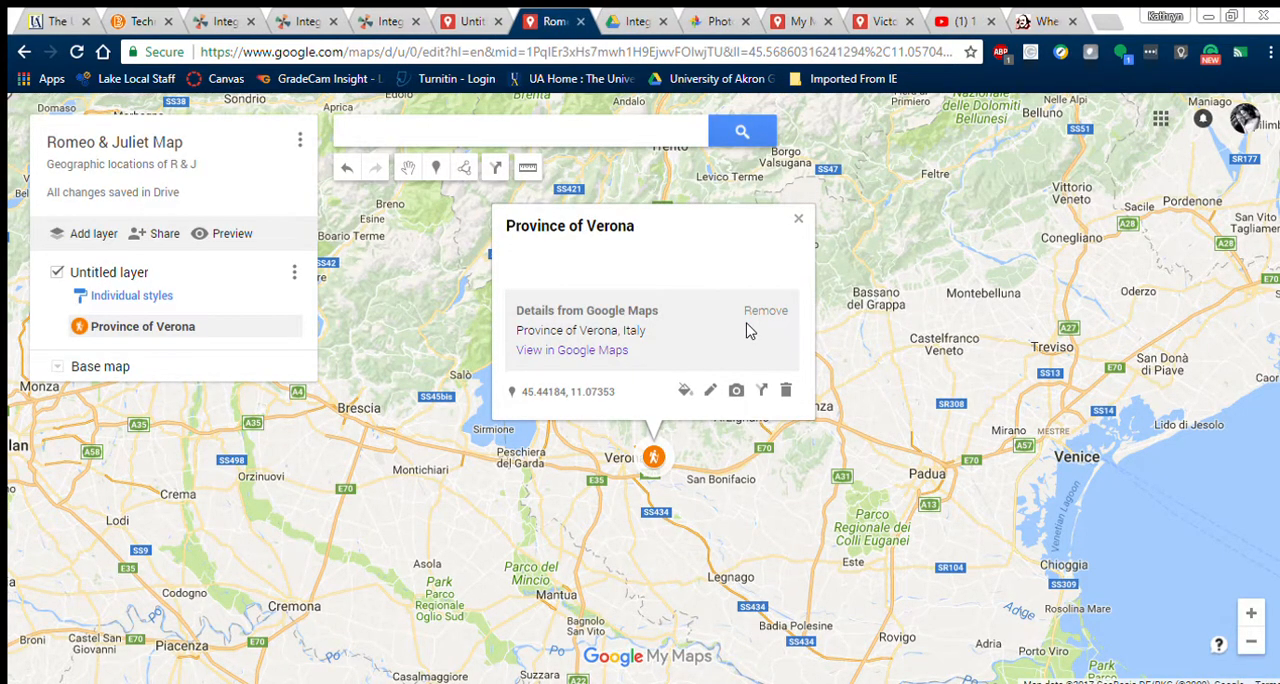
# Step: Enter "This is the setting of Romeo & Juliet" as the description of the Province of Verona marker
pyautogui.click(710, 390)
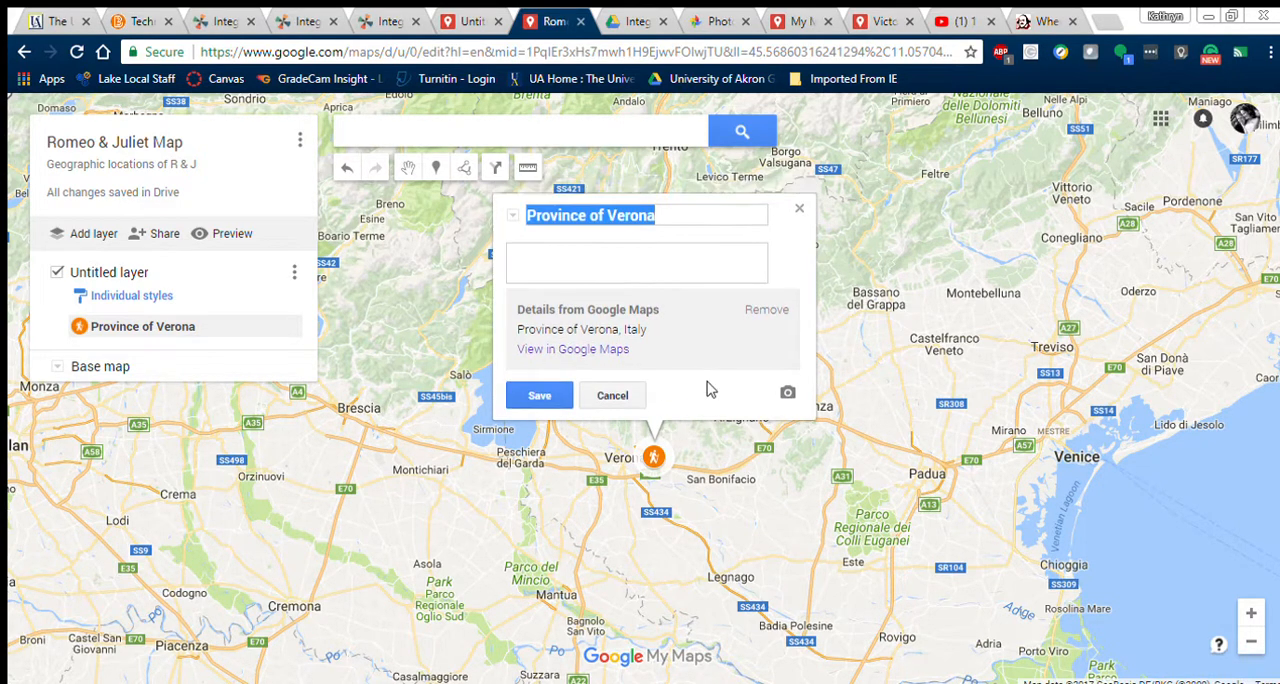
pyautogui.click(612, 257)
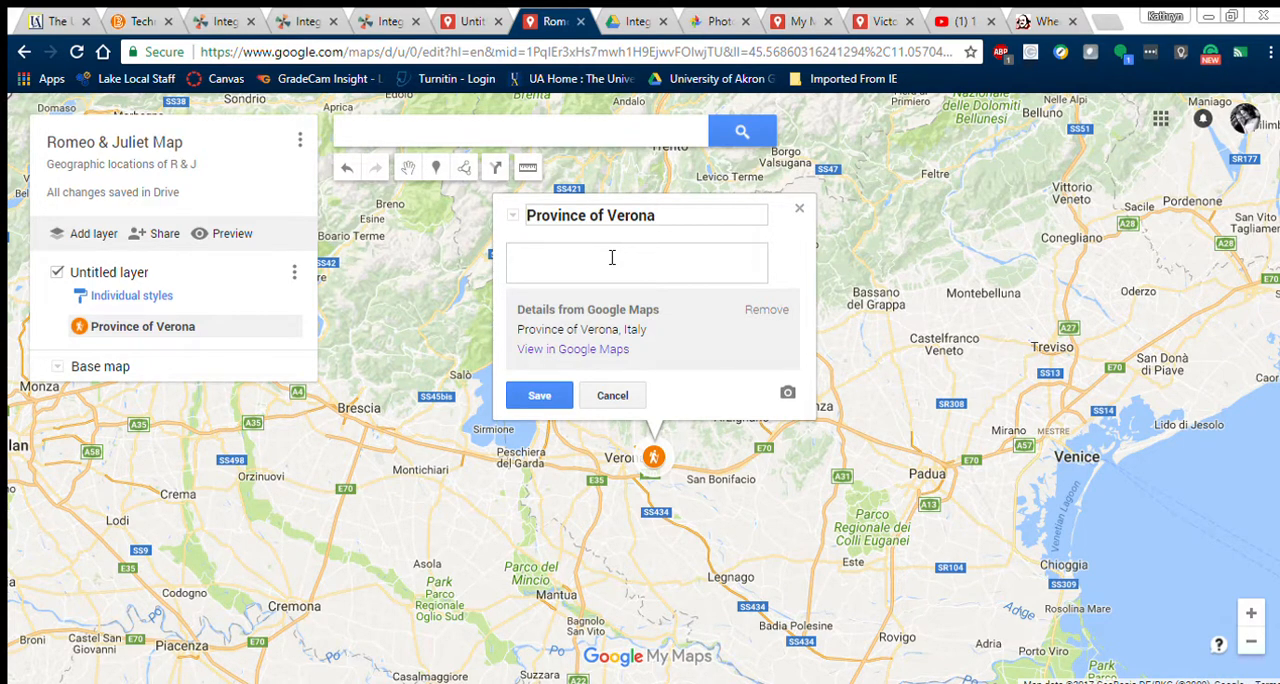
pyautogui.write('This is the Sesetting of Romeo & Juliet')
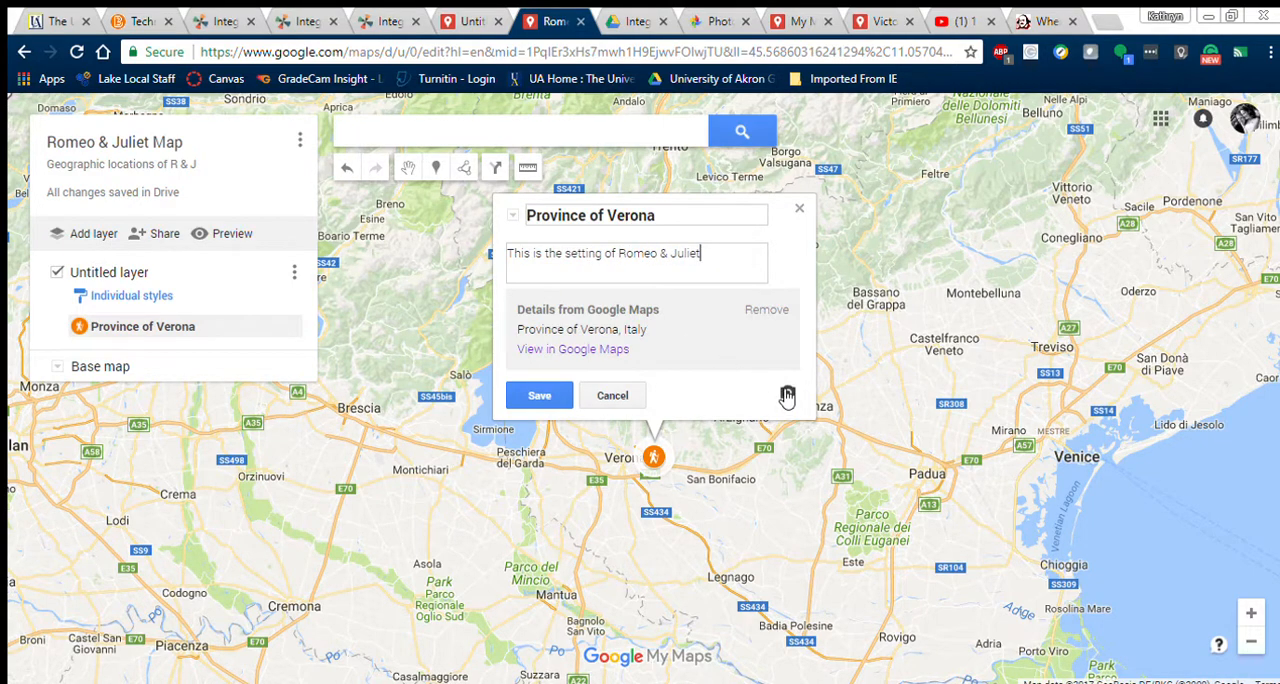
# Step: Use Google Image Search to look for "Verona Italy" pictures for the Province of Verona marker
pyautogui.click(788, 393)
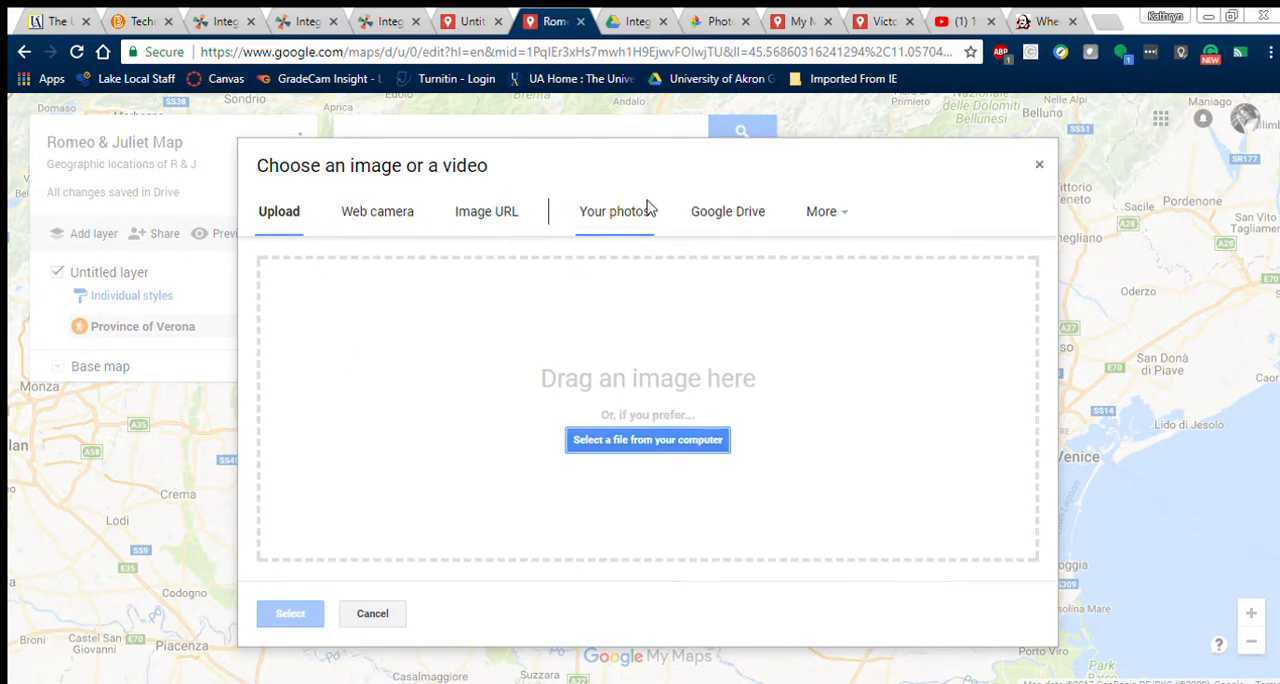
pyautogui.click(821, 211)
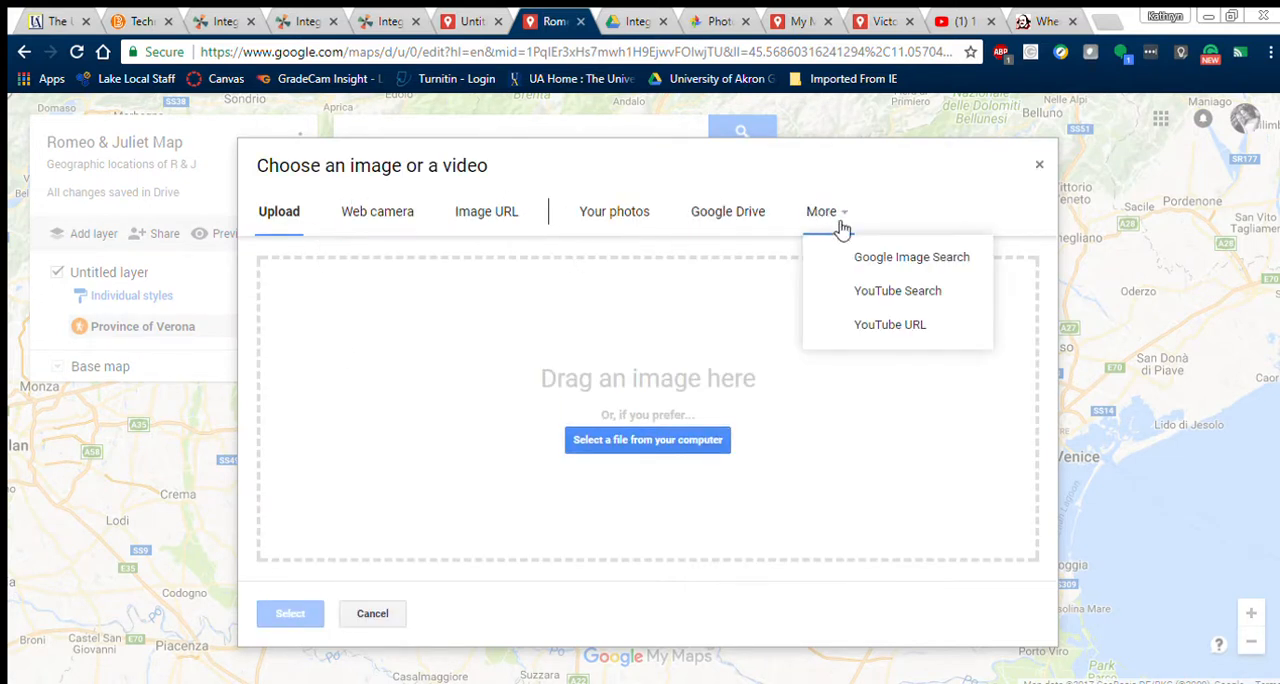
pyautogui.click(857, 252)
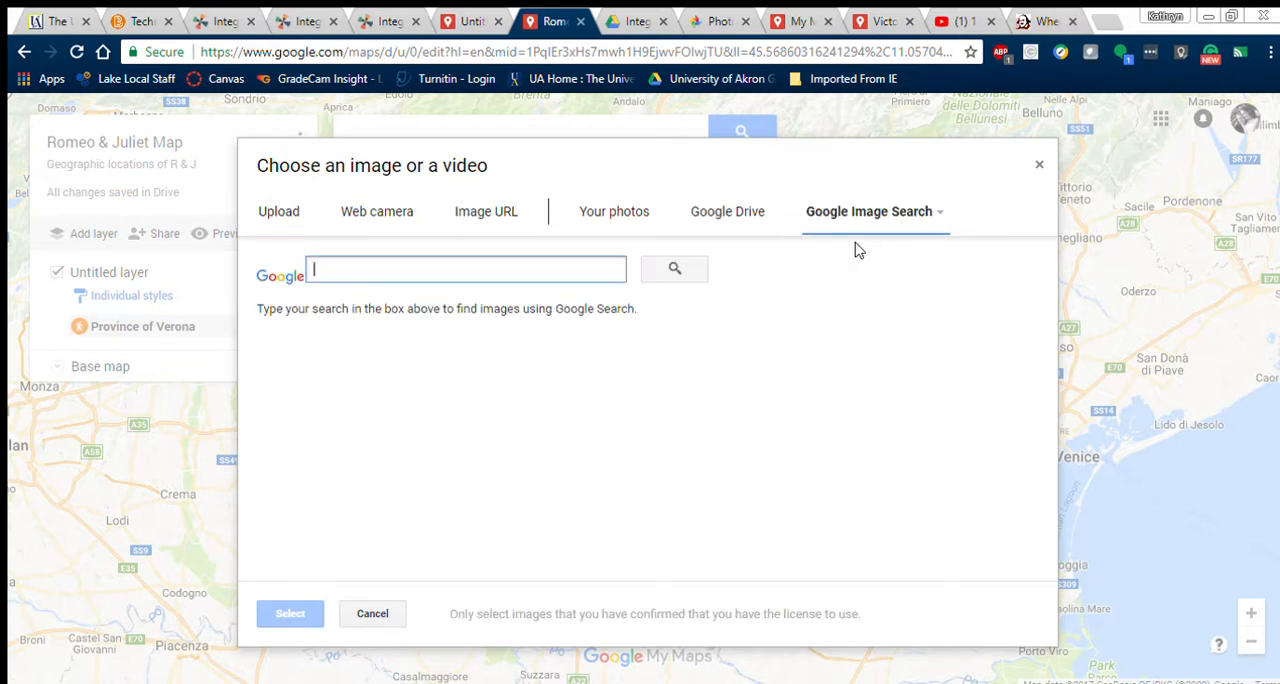
pyautogui.write('Rome')
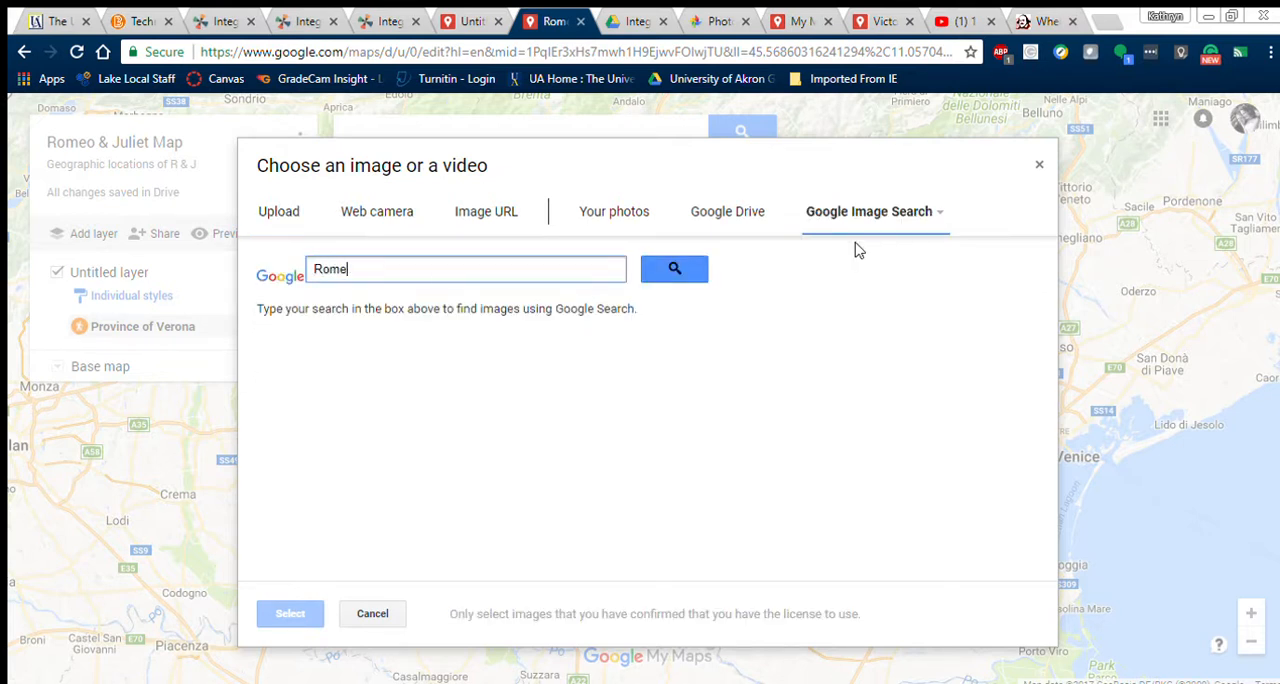
pyautogui.press('BackSpace')
pyautogui.press('BackSpace')
pyautogui.press('BackSpace')
pyautogui.write('V')
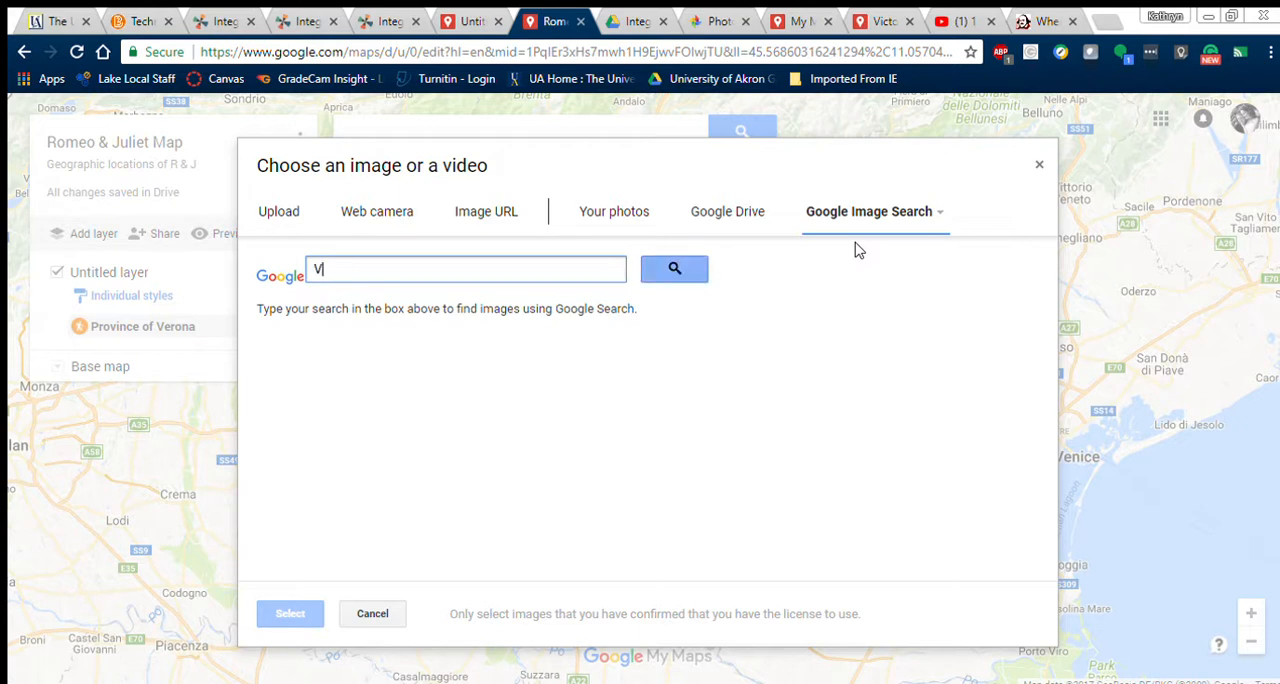
pyautogui.write('erona')
pyautogui.press('Return')
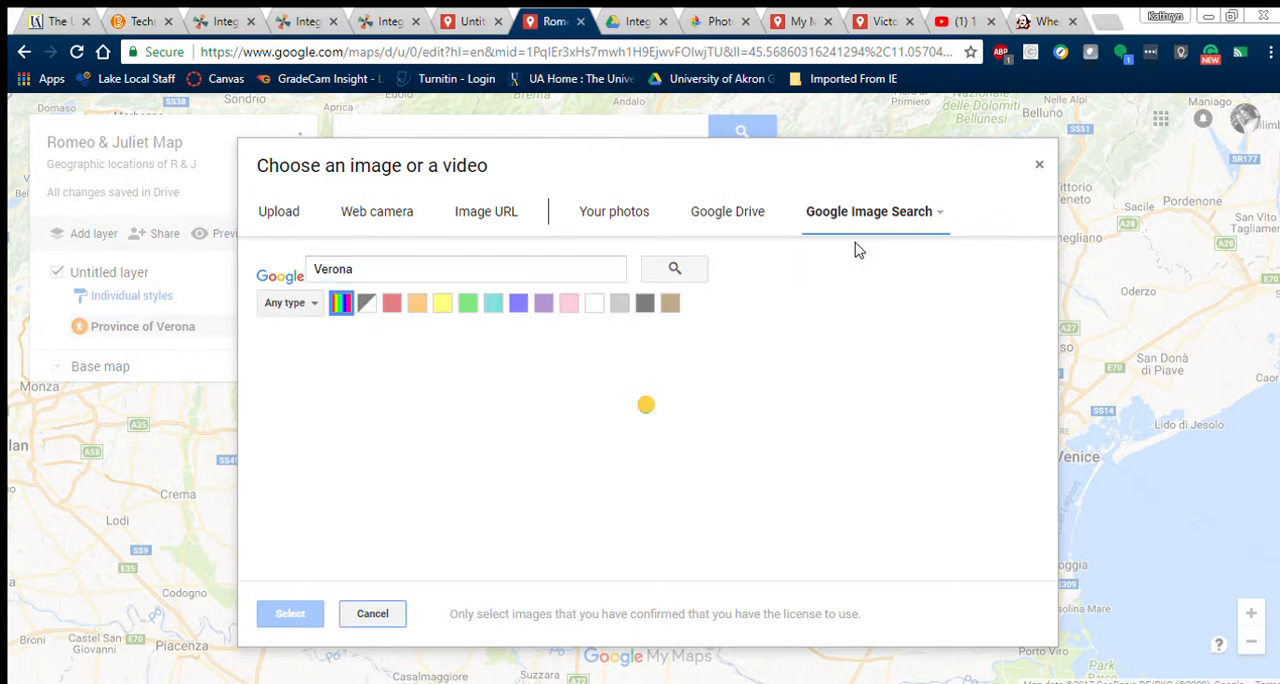
pyautogui.click(528, 277)
pyautogui.write('I')
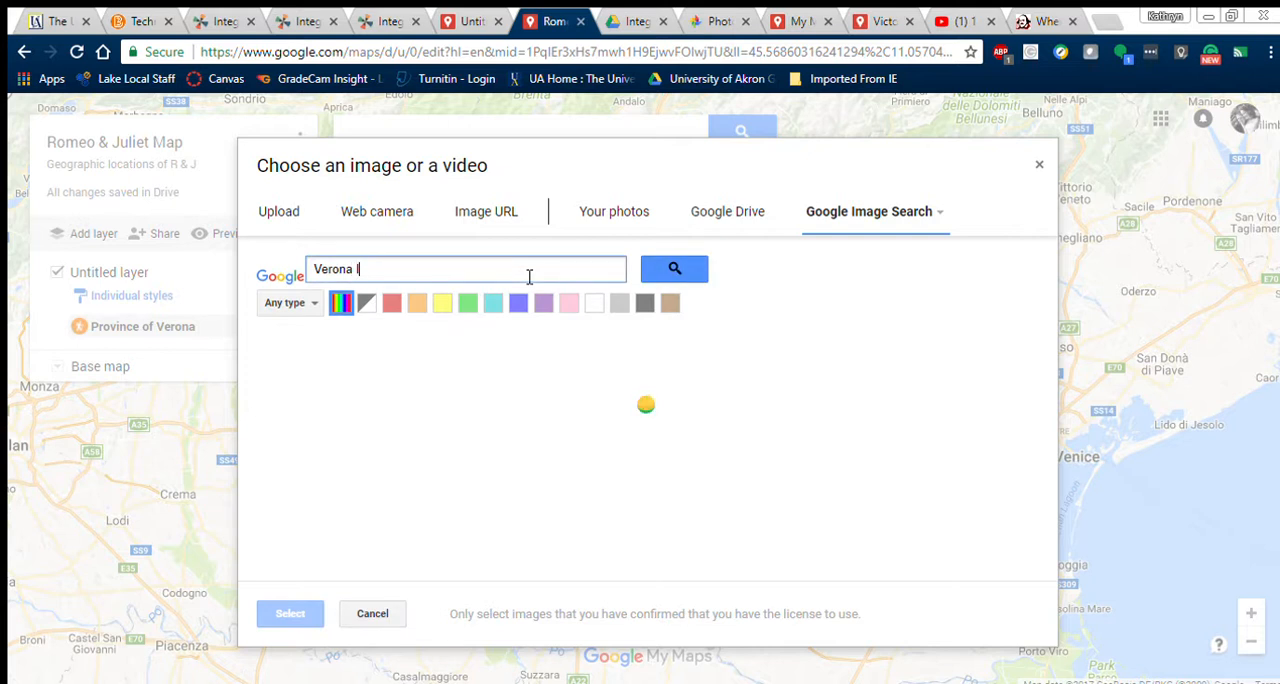
pyautogui.write('taly')
pyautogui.press('Return')
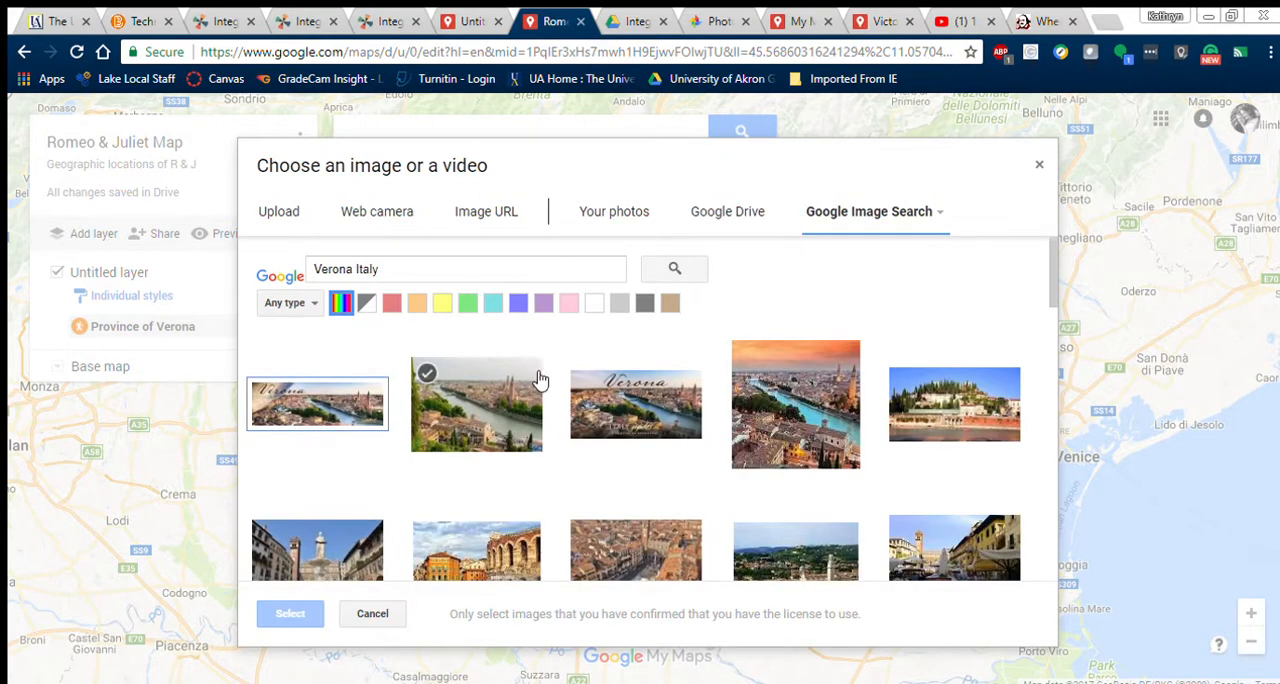
# Step: Add the second image result, the green riverside city view, to the Province of Verona marker and save the marker
pyautogui.click(506, 408)
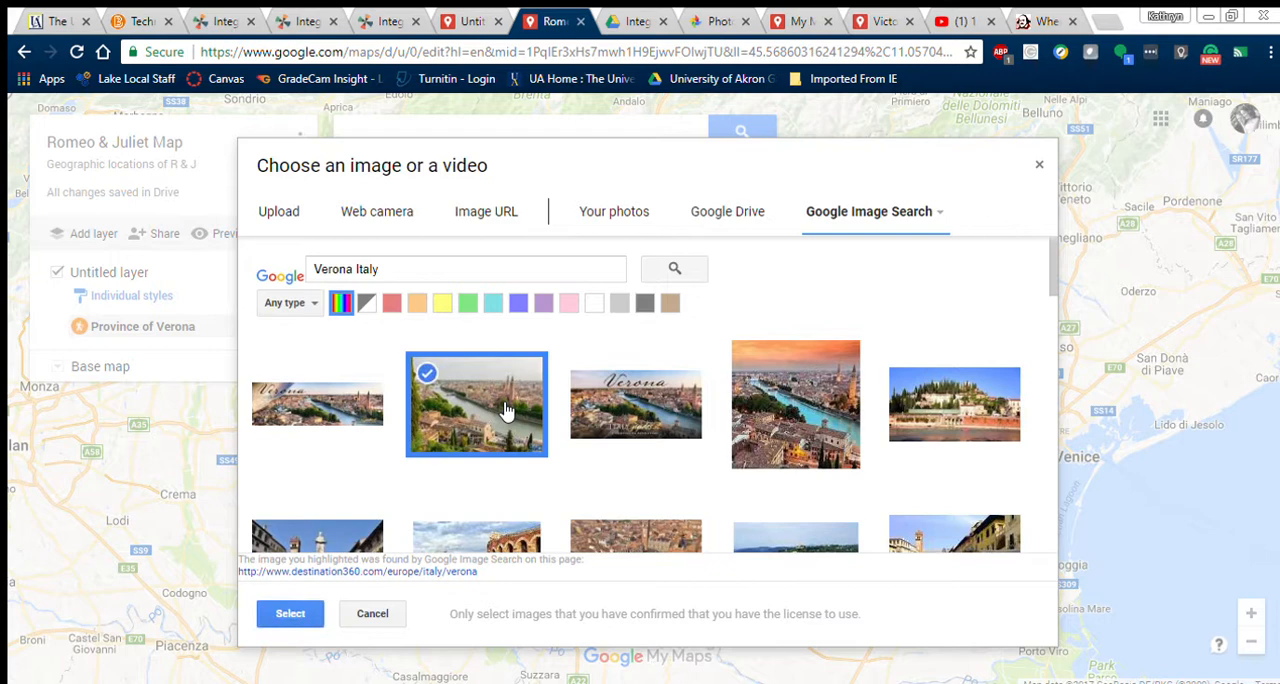
pyautogui.click(288, 614)
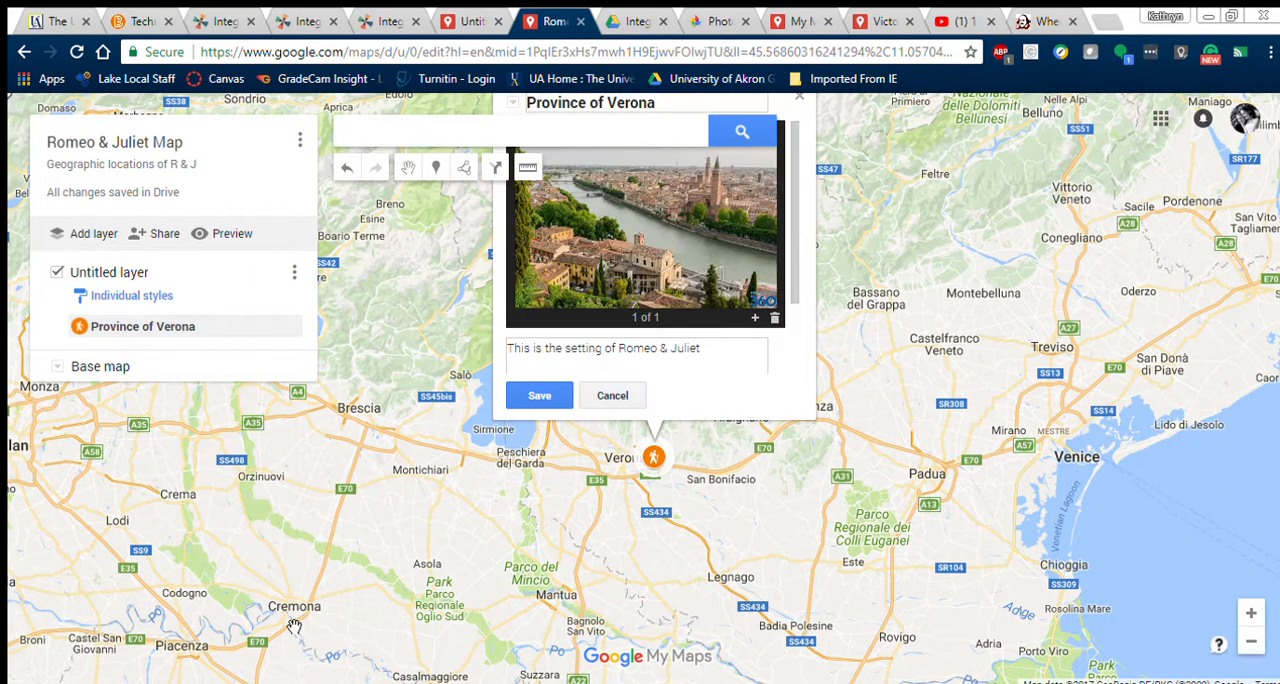
pyautogui.click(558, 394)
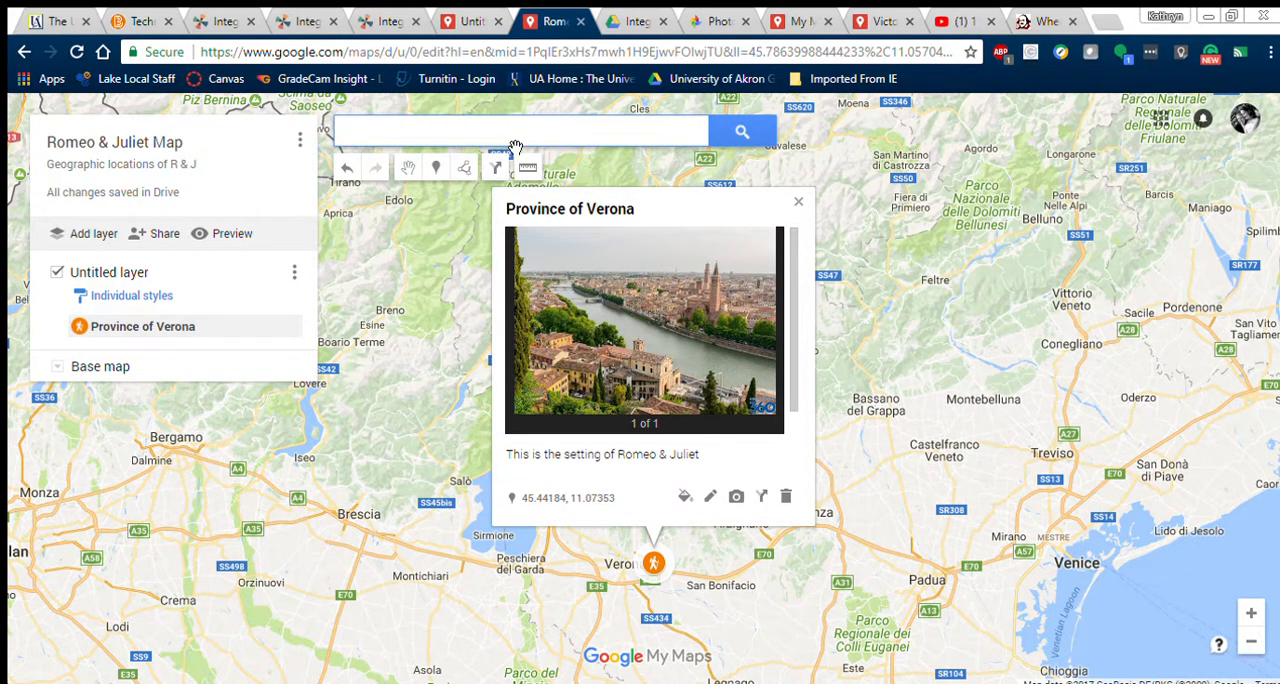
# Step: Find Mantua, Italy, choosing the province rather than the city, and add it to the untitled layer
pyautogui.write('antua')
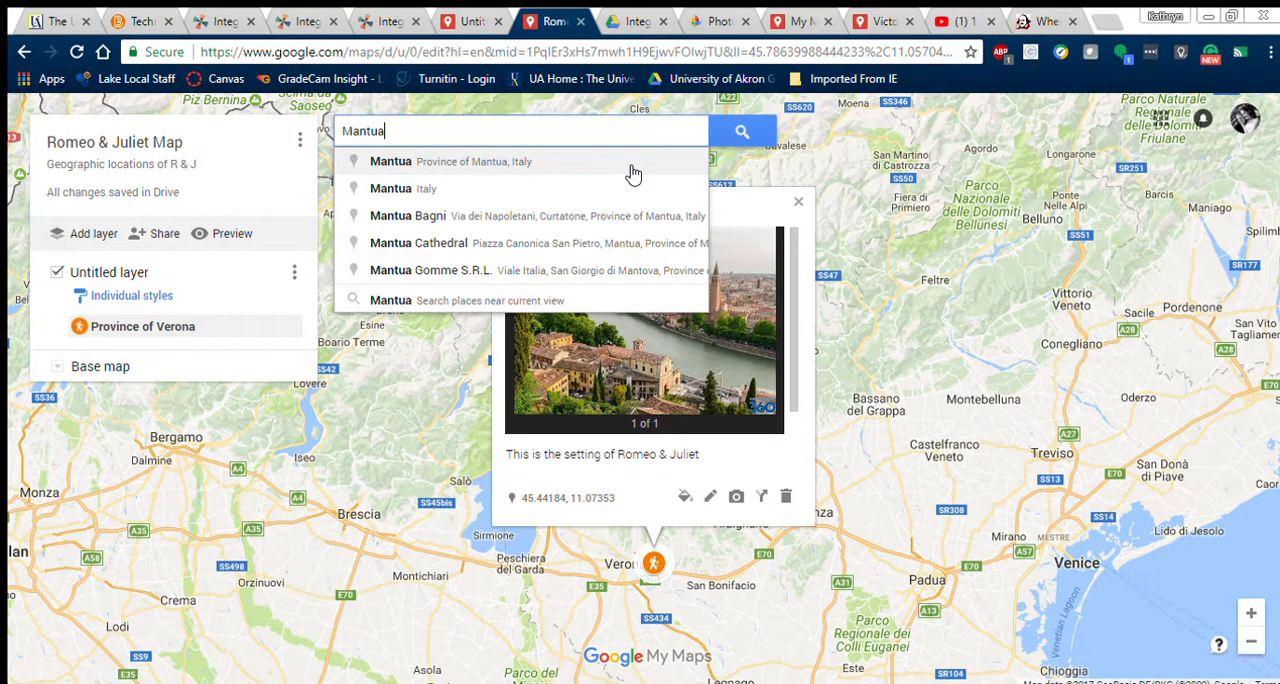
pyautogui.click(548, 188)
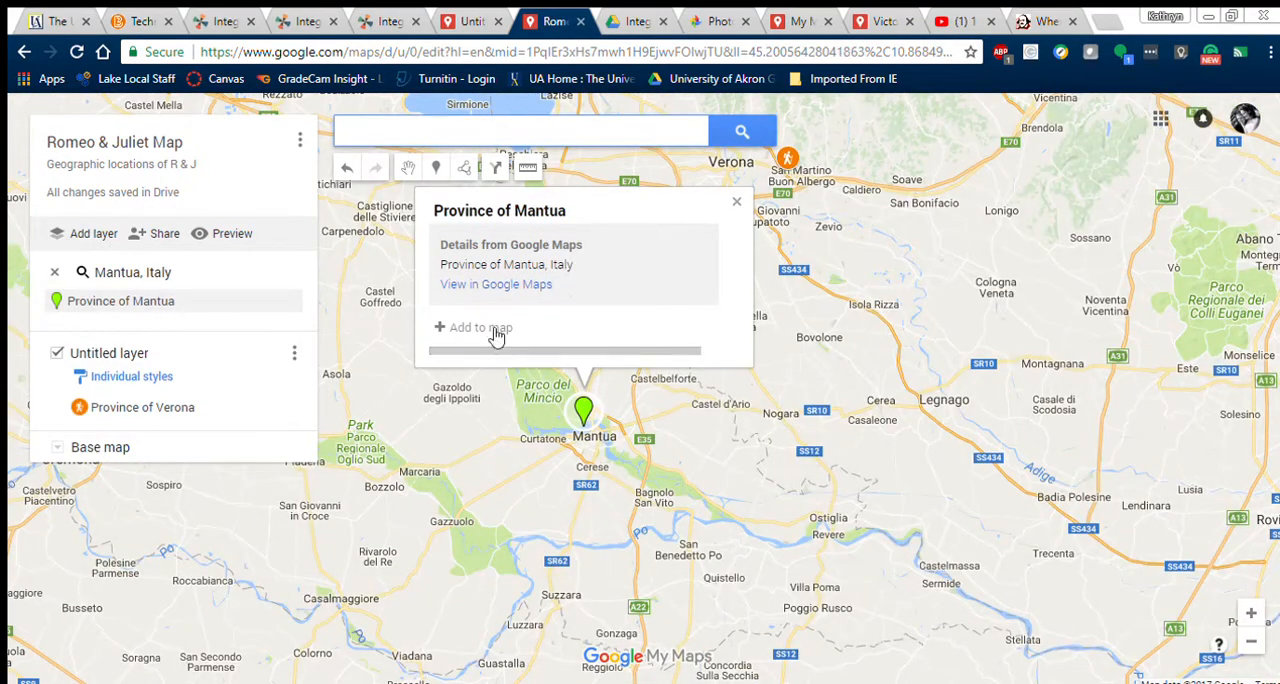
pyautogui.click(490, 327)
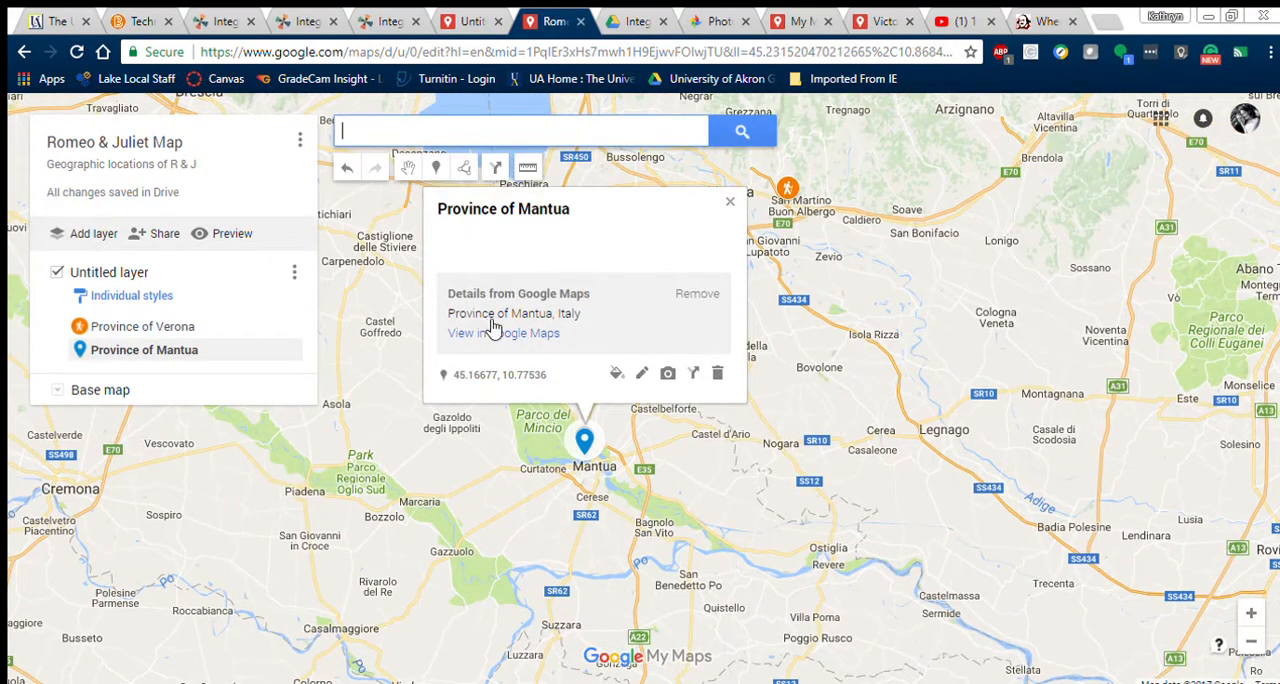
# Step: Enter "This is where Romeo is banished in the play." as the description of the Province of Mantua marker
pyautogui.click(643, 373)
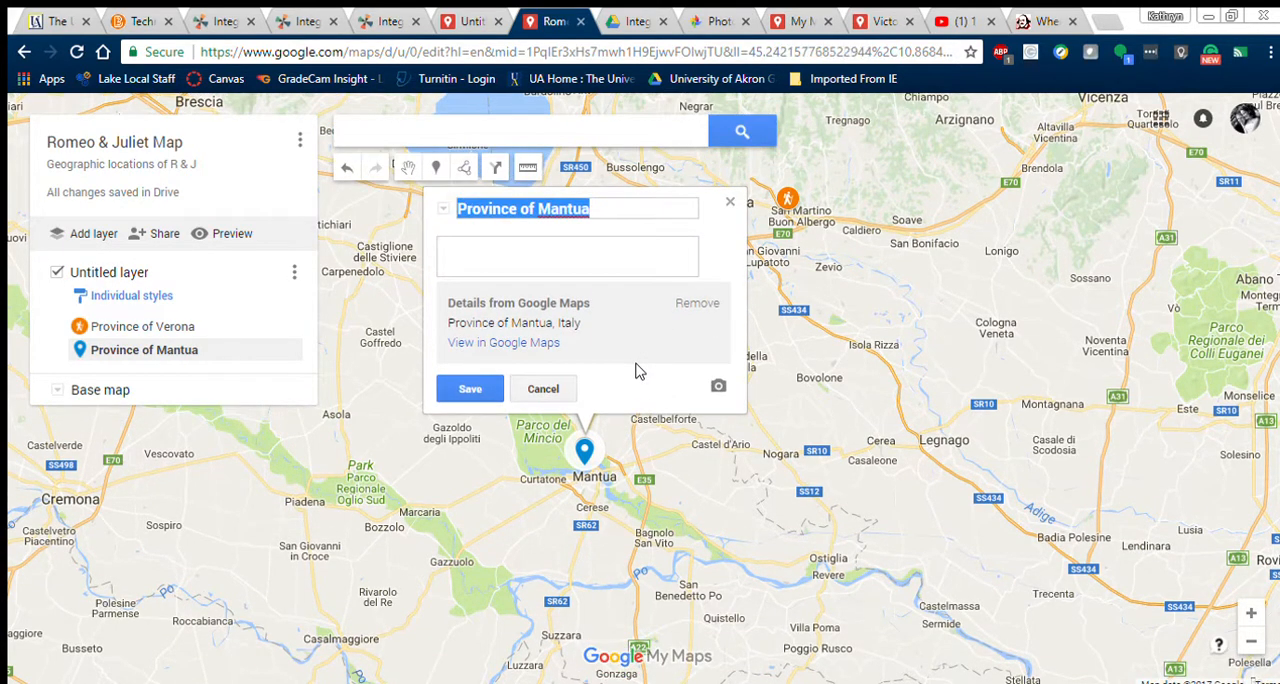
pyautogui.click(558, 253)
pyautogui.write('This is whe')
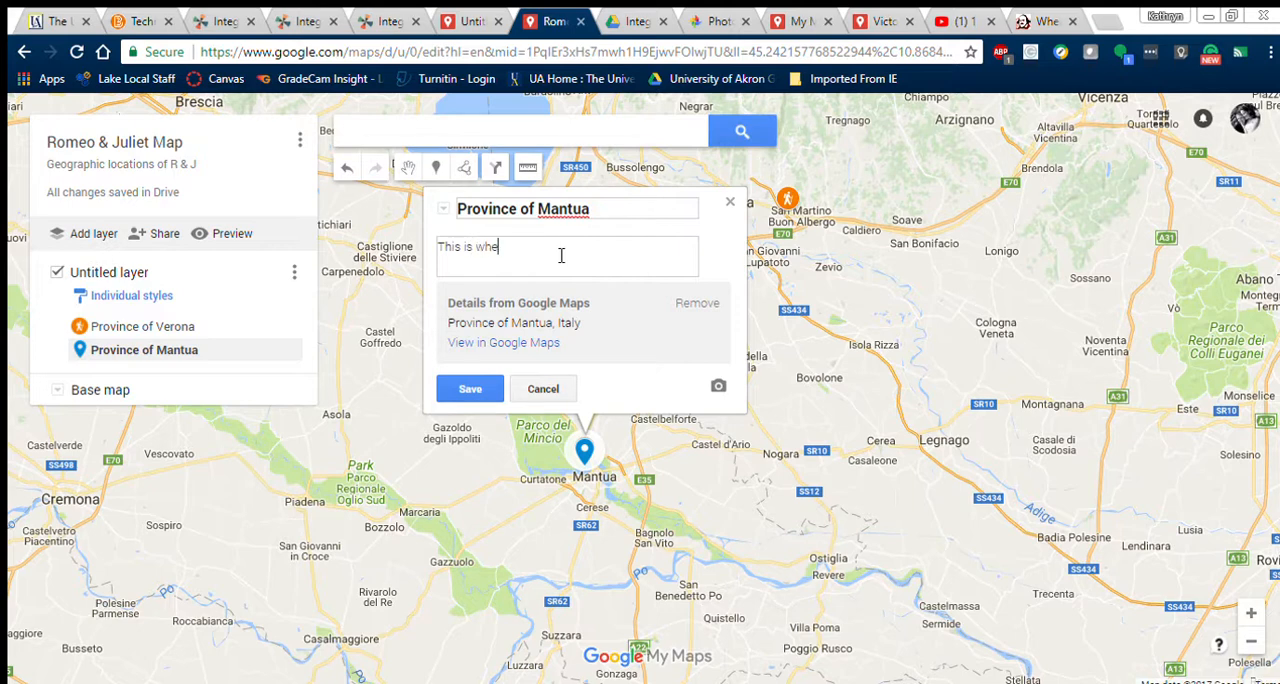
pyautogui.write('re Romeo is banished in the play.')
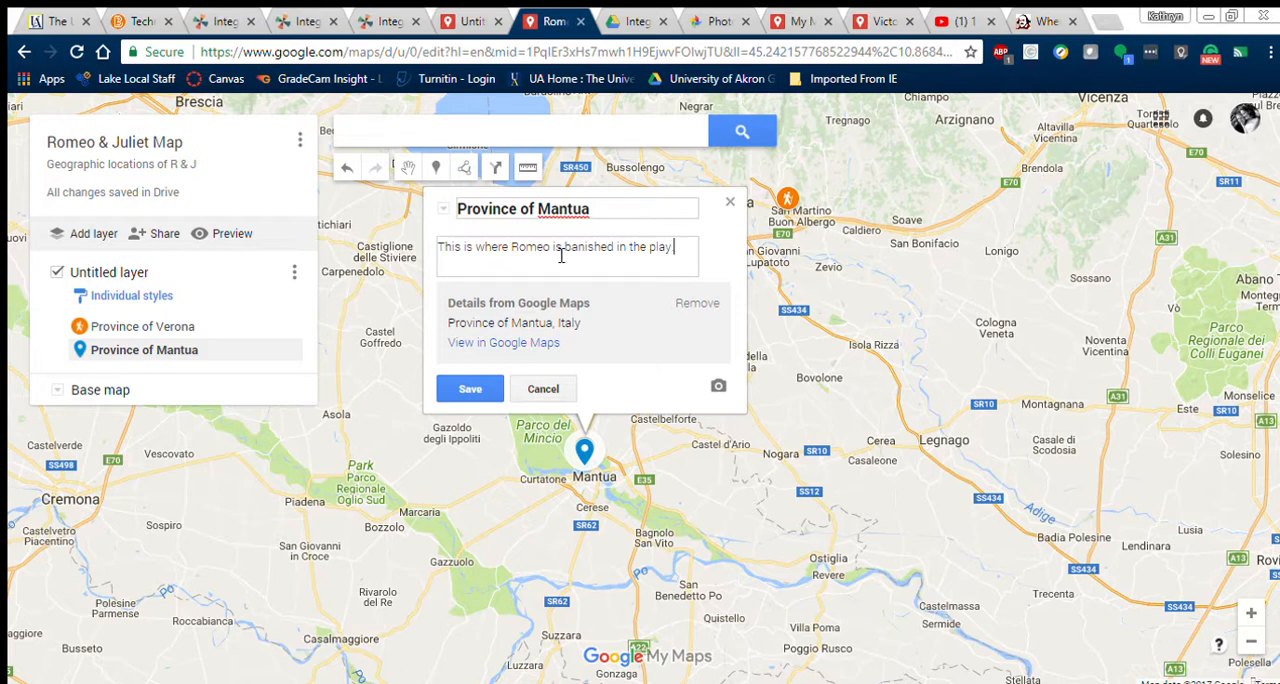
# Step: Search Google images for "Mantua Italy" to find a picture for the Province of Mantua marker
pyautogui.click(718, 385)
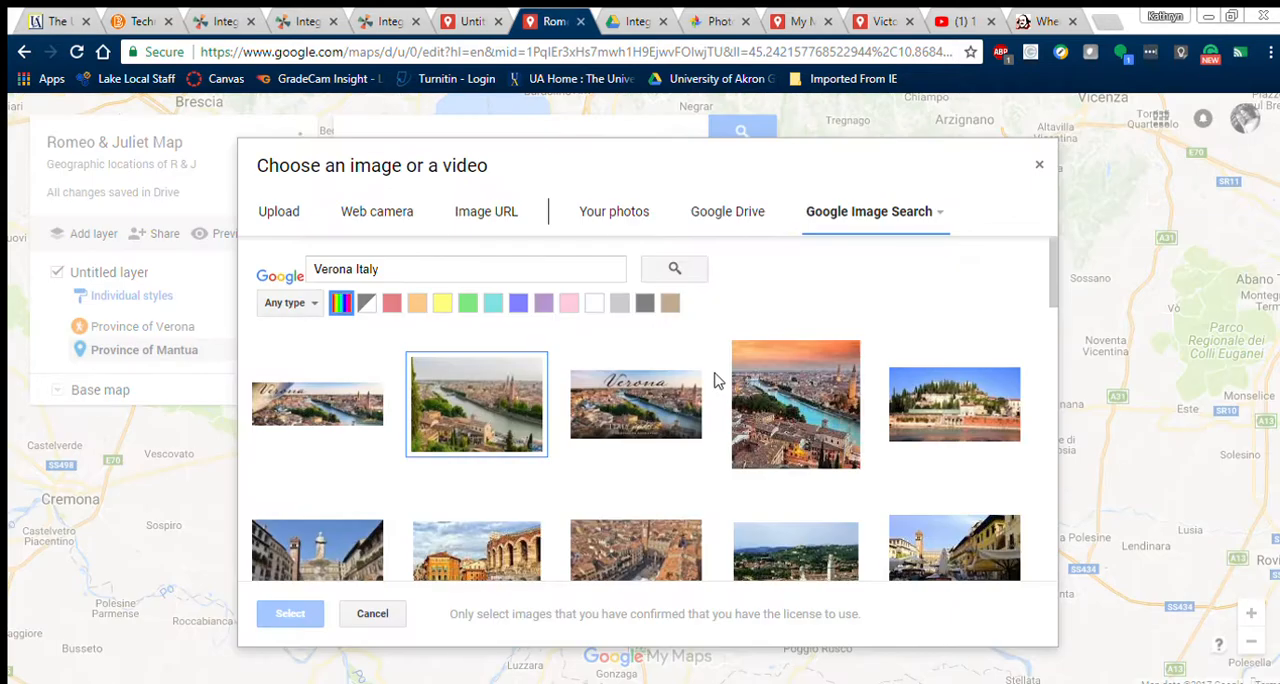
pyautogui.tripleClick(497, 260)
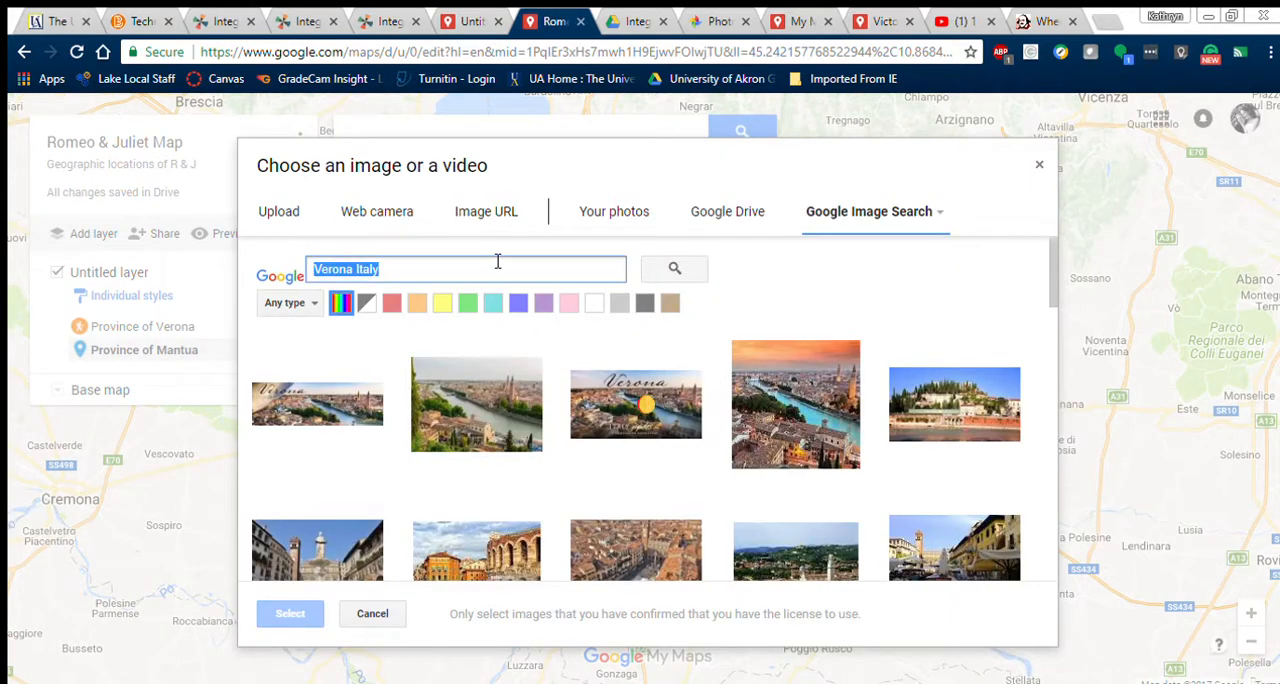
pyautogui.write('Mantua I')
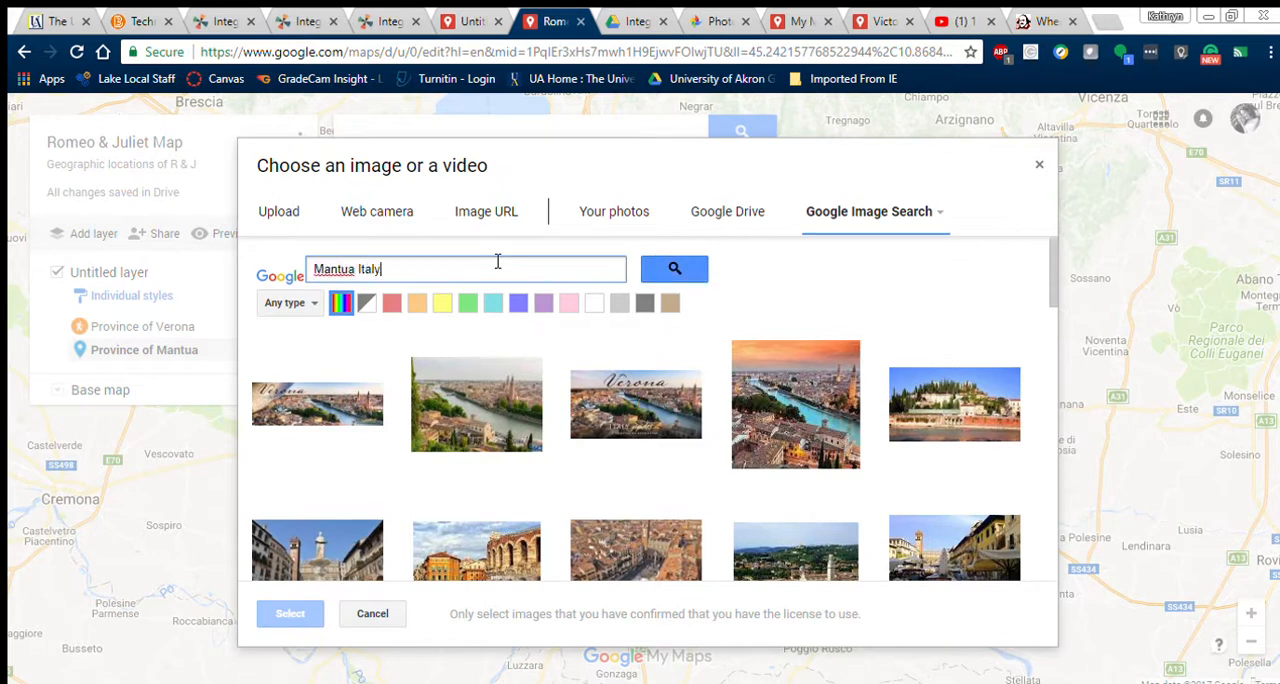
pyautogui.write('taly')
pyautogui.press('Return')
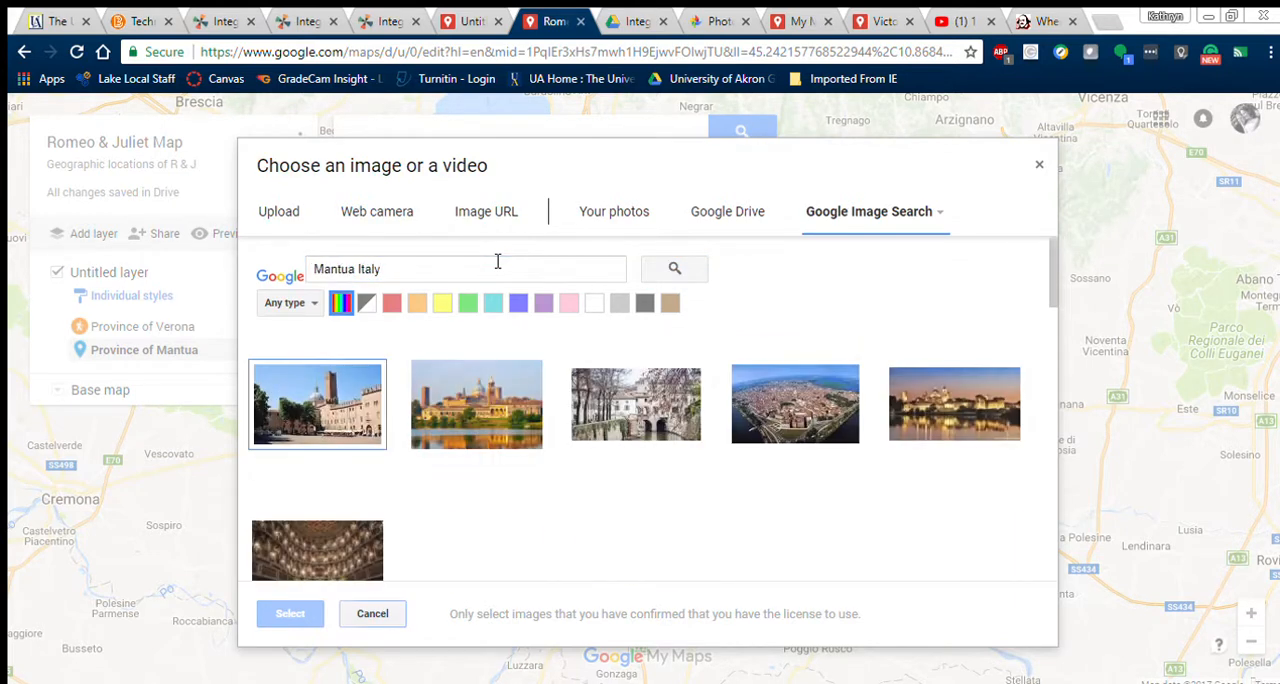
# Step: Add the third image result, the canal with a stone bridge, to the Province of Mantua marker, then save and close its details
pyautogui.click(620, 398)
pyautogui.click(292, 613)
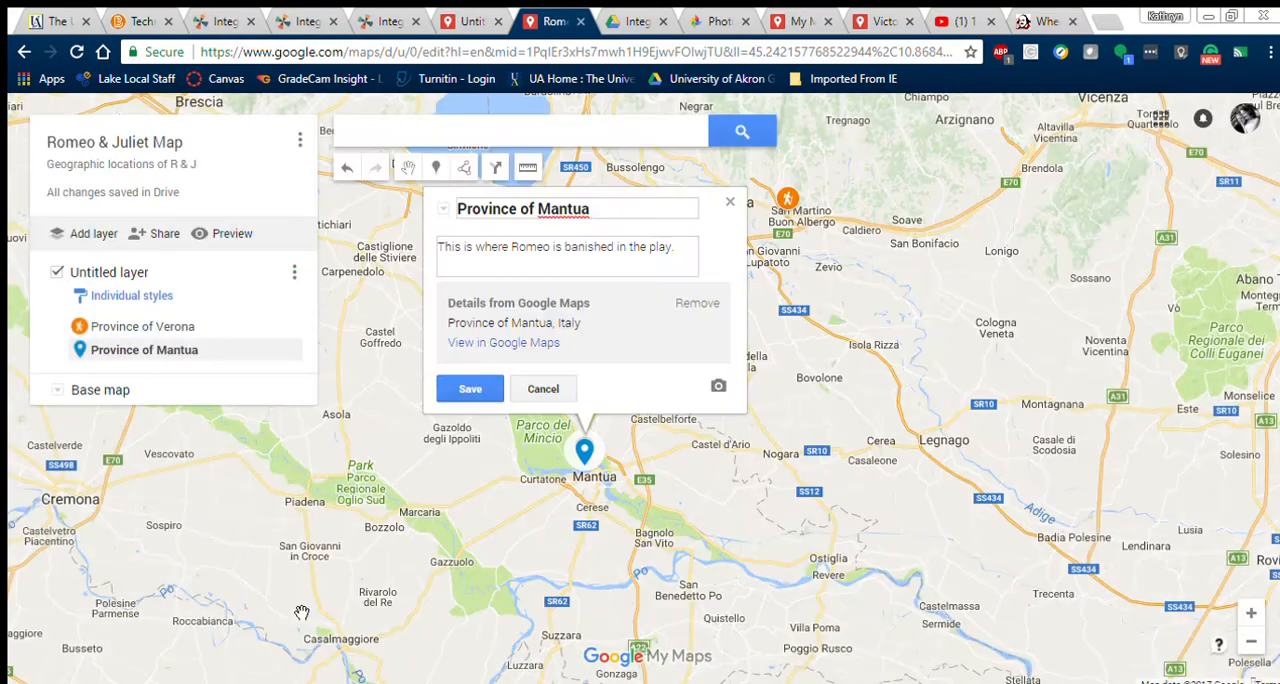
pyautogui.click(458, 386)
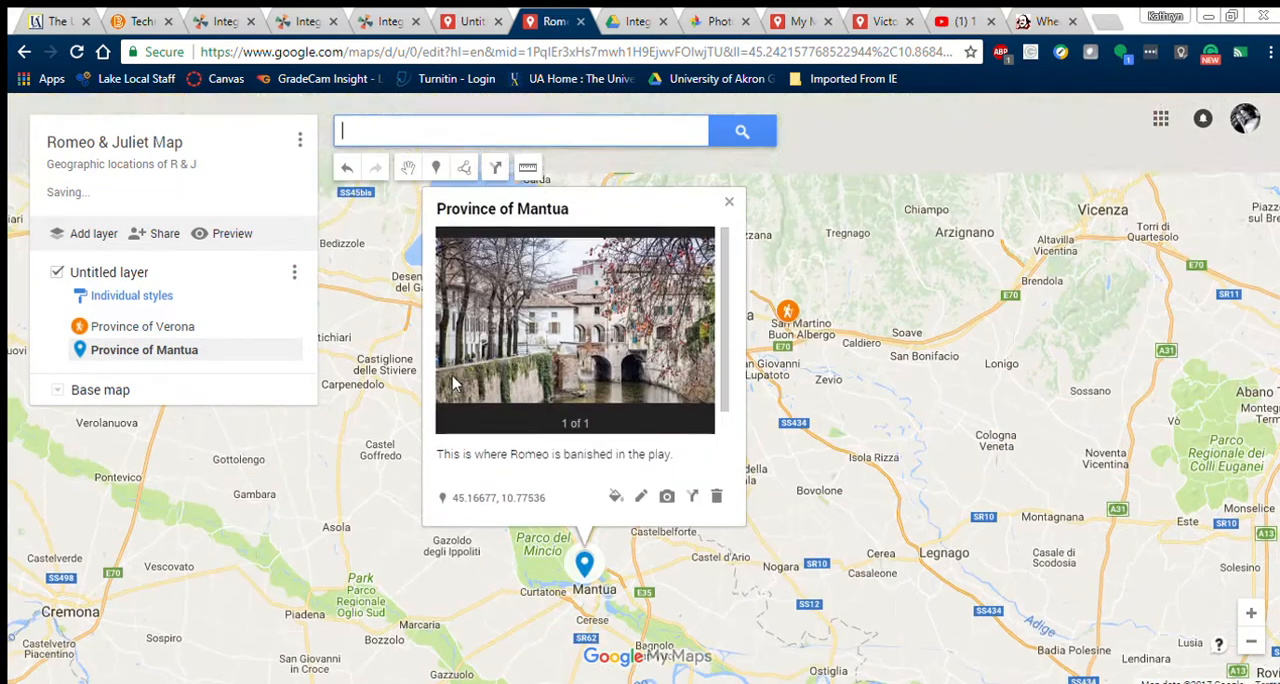
pyautogui.click(733, 201)
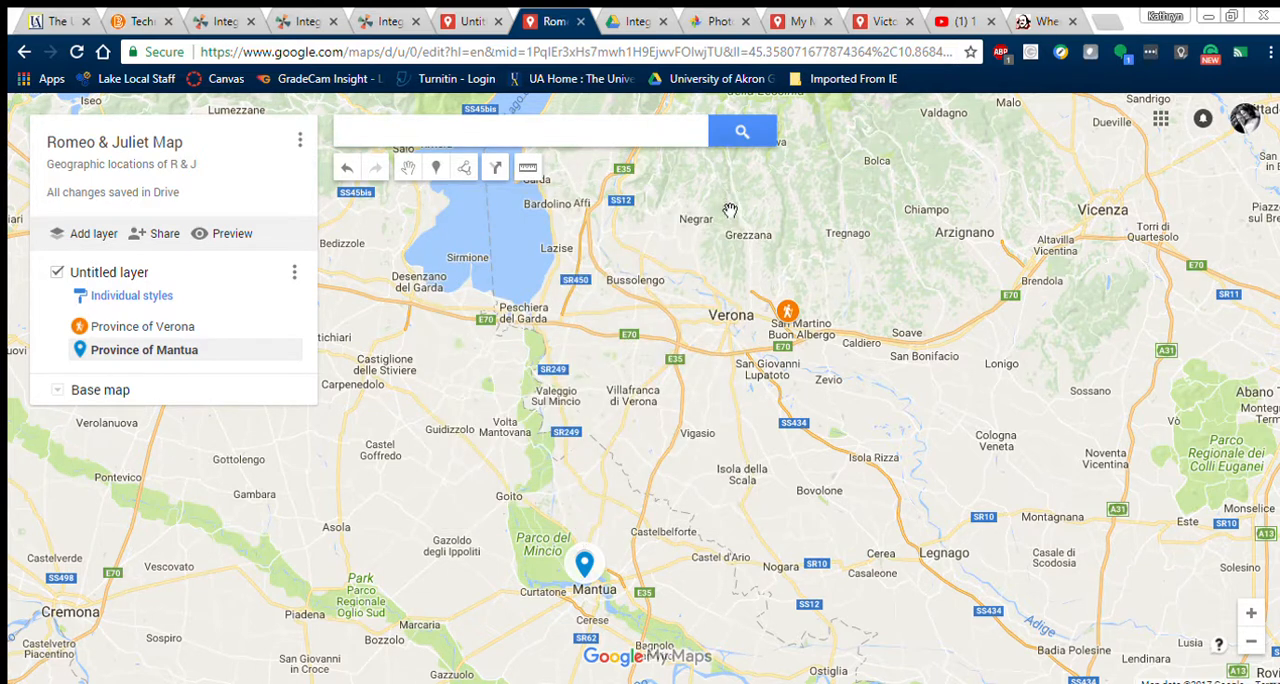
# Step: Style the Province of Mantua marker with a purple color and the cyclist icon, and close its details
pyautogui.click(590, 558)
pyautogui.click(284, 346)
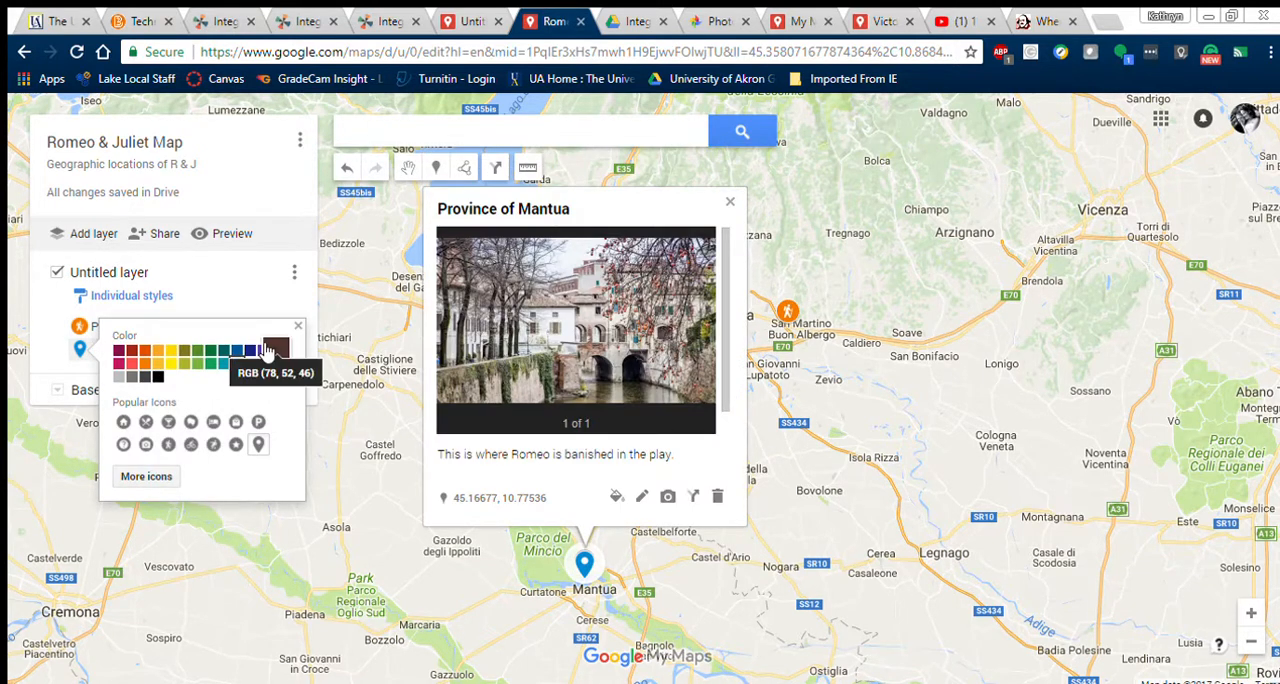
pyautogui.click(266, 357)
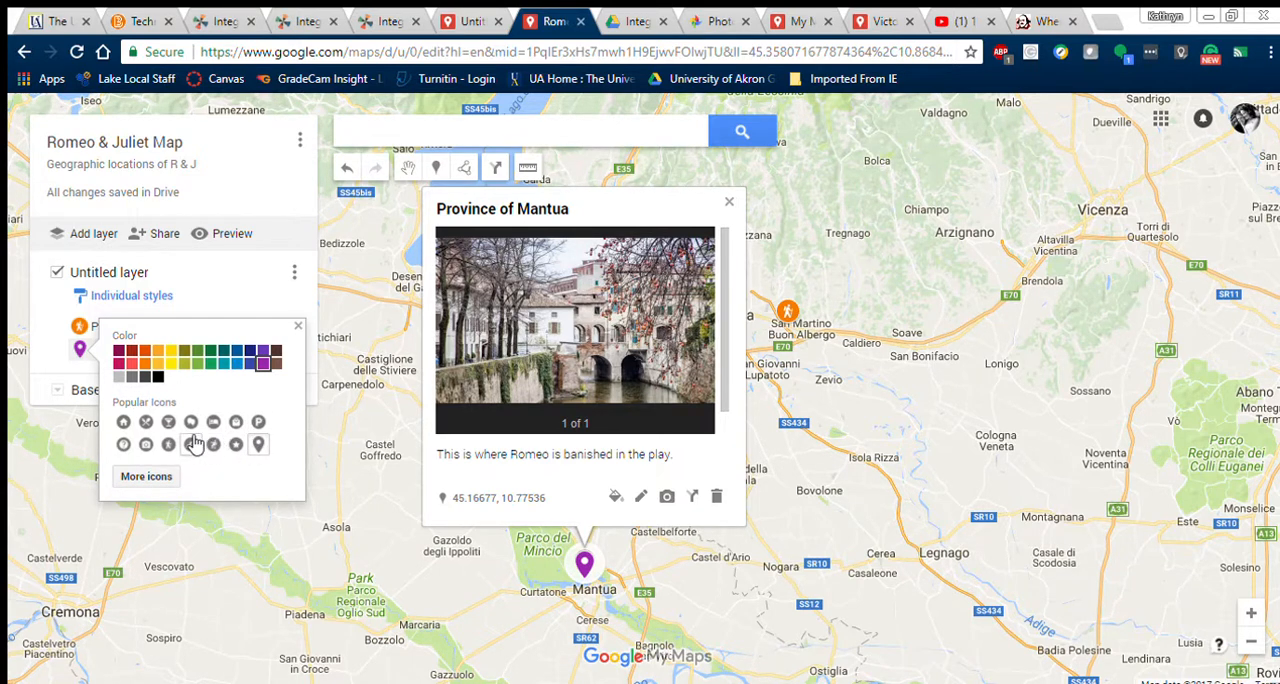
pyautogui.click(193, 443)
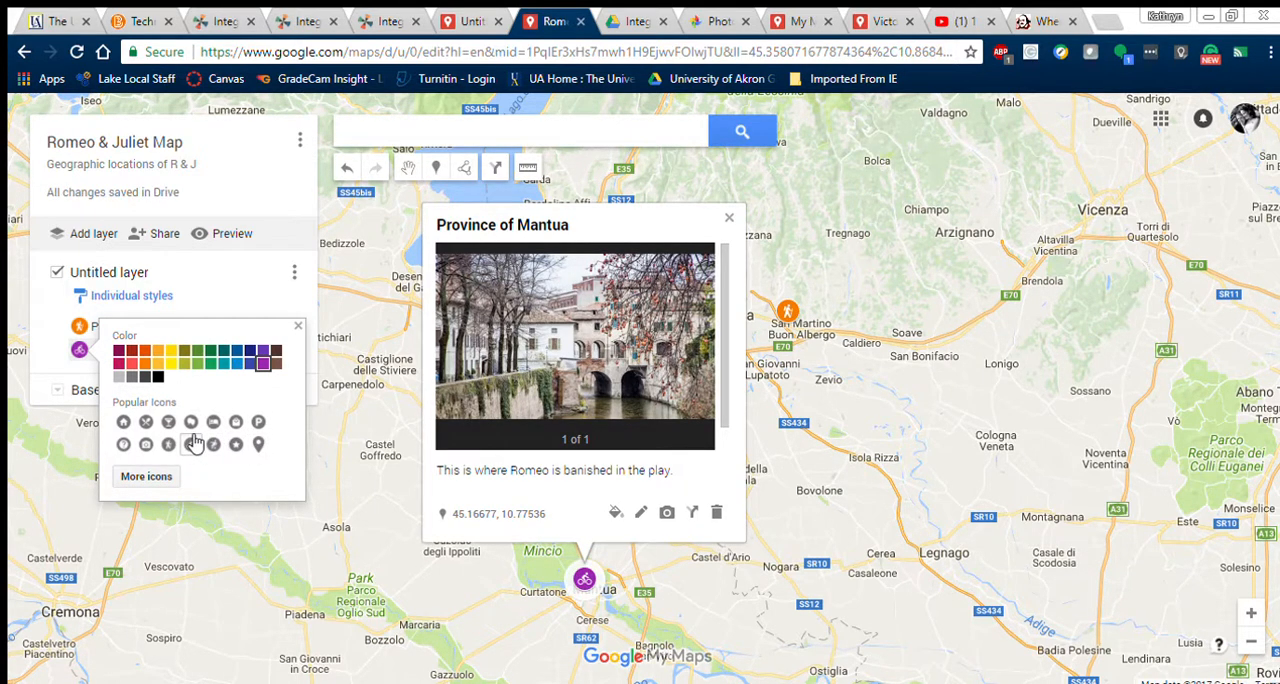
pyautogui.click(297, 326)
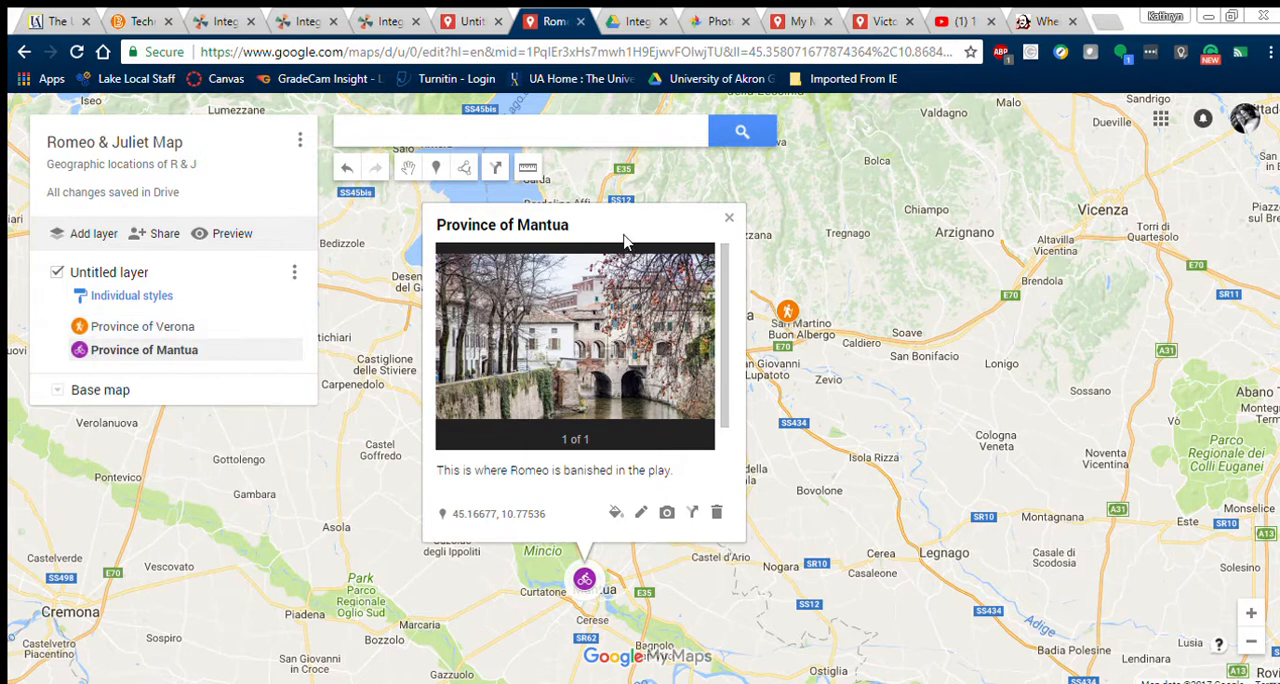
pyautogui.click(729, 214)
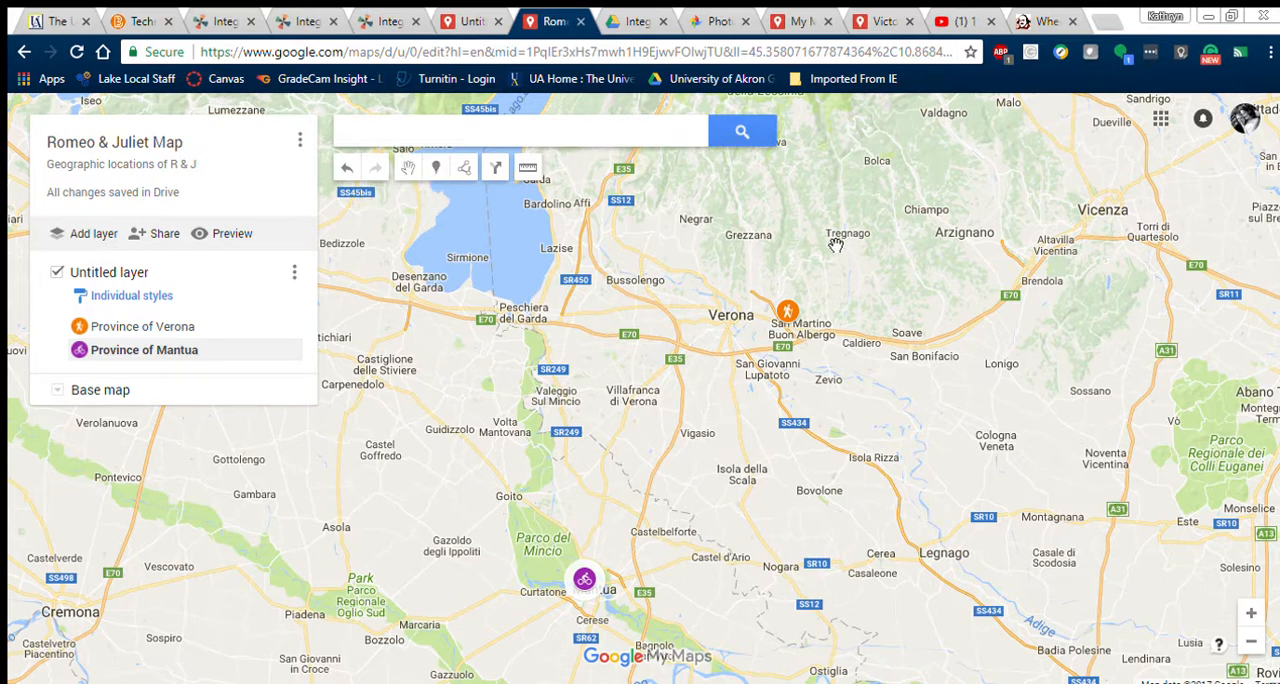
# Step: Try to draw a straight line from the Province of Verona marker to the Province of Mantua marker
pyautogui.click(466, 166)
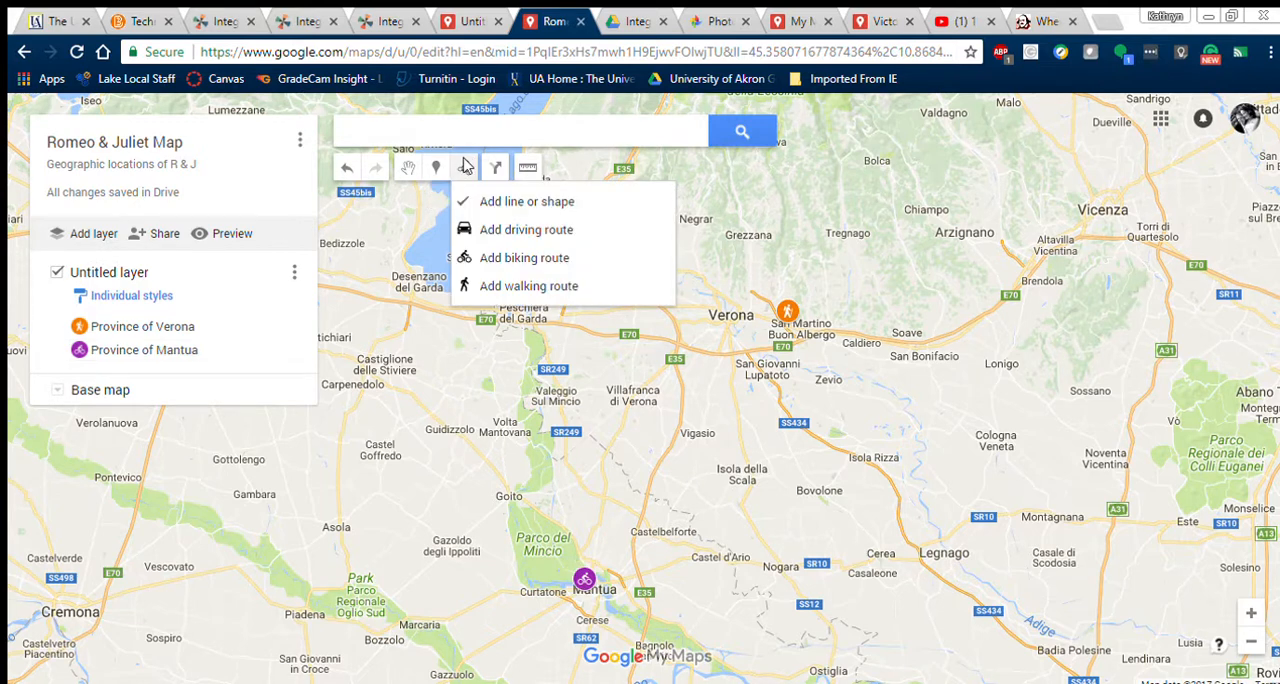
pyautogui.click(556, 201)
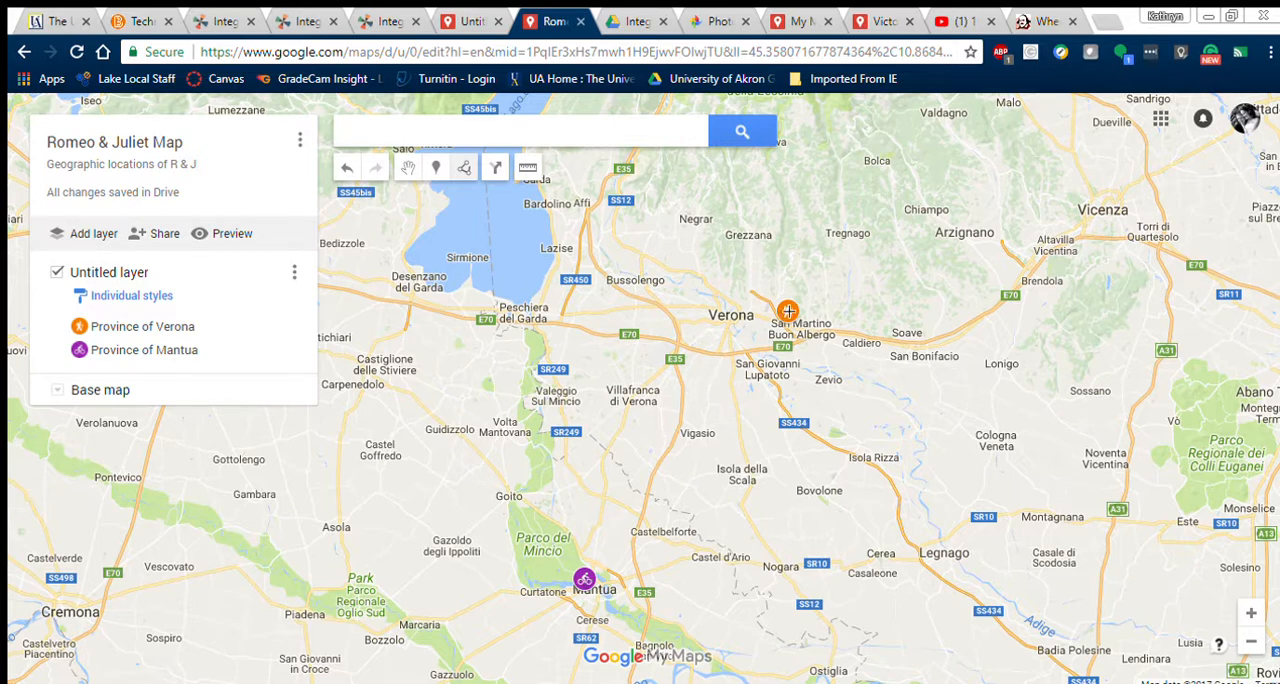
pyautogui.click(788, 311)
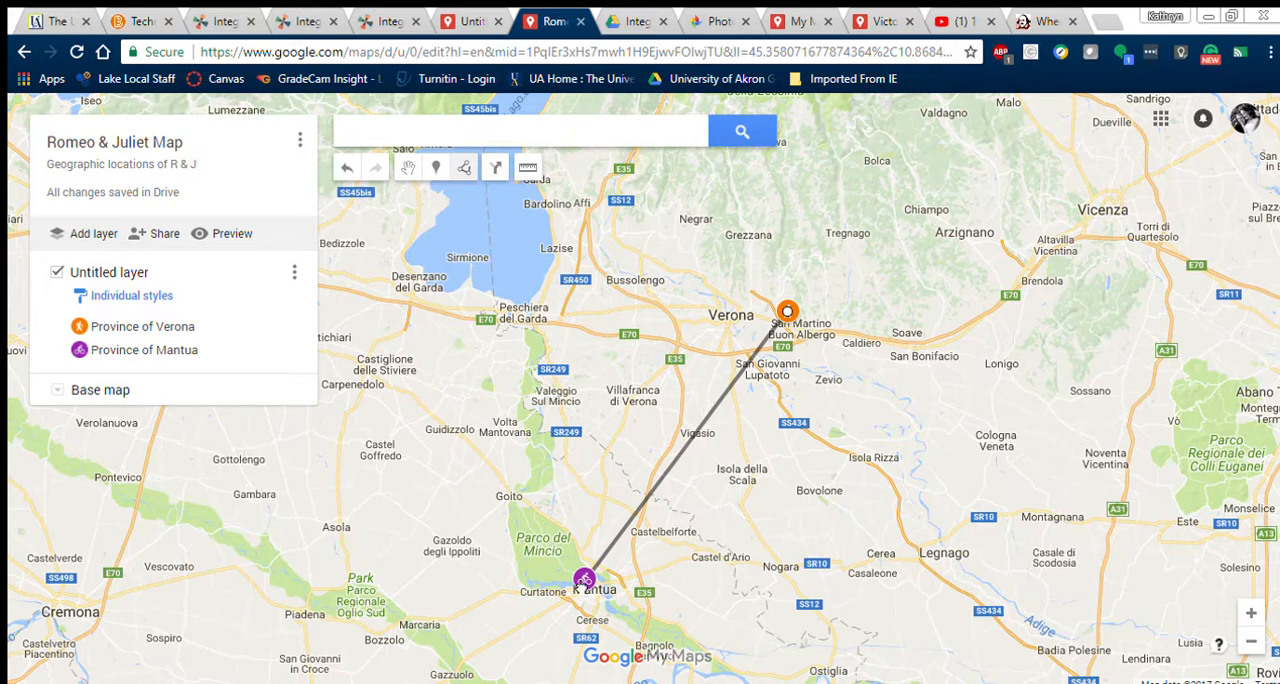
pyautogui.doubleClick(584, 581)
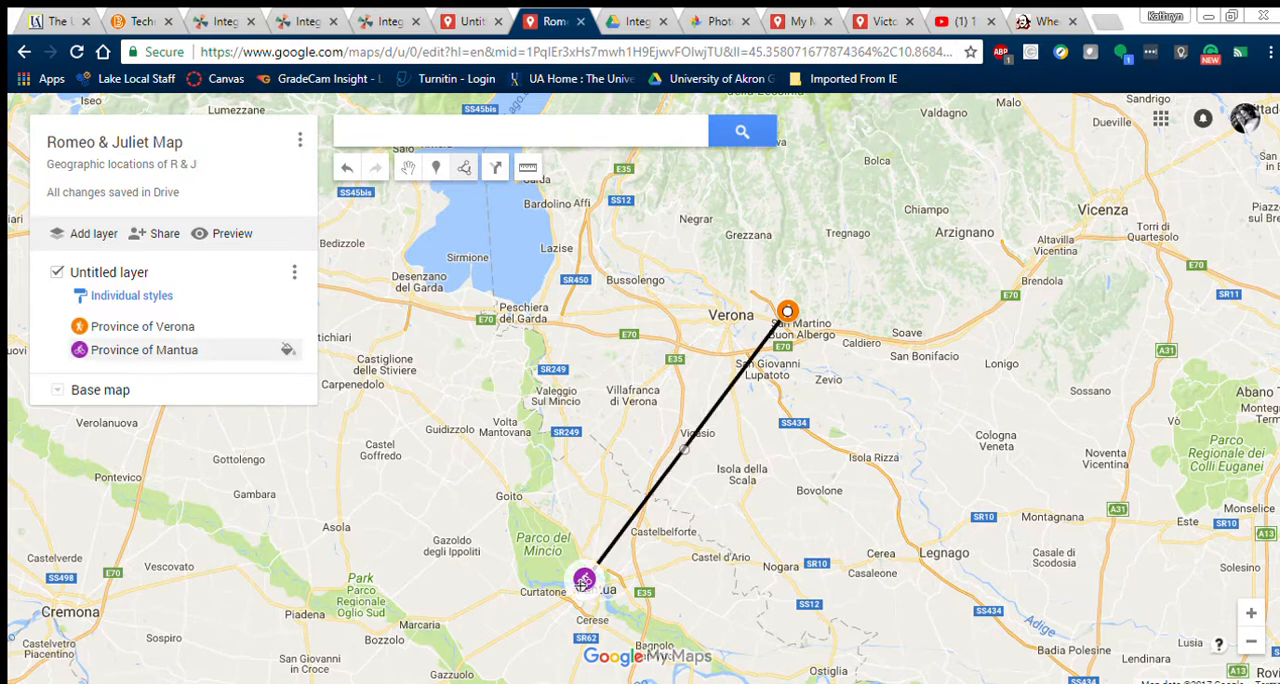
pyautogui.click(584, 581)
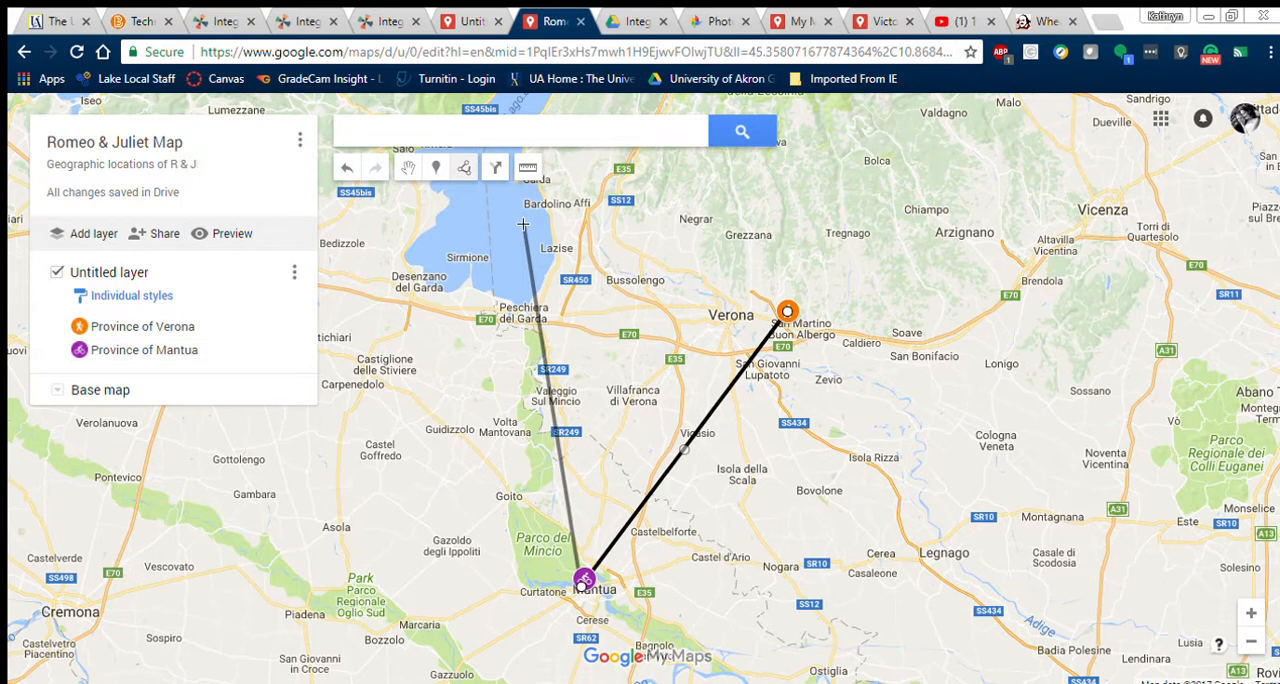
pyautogui.click(462, 168)
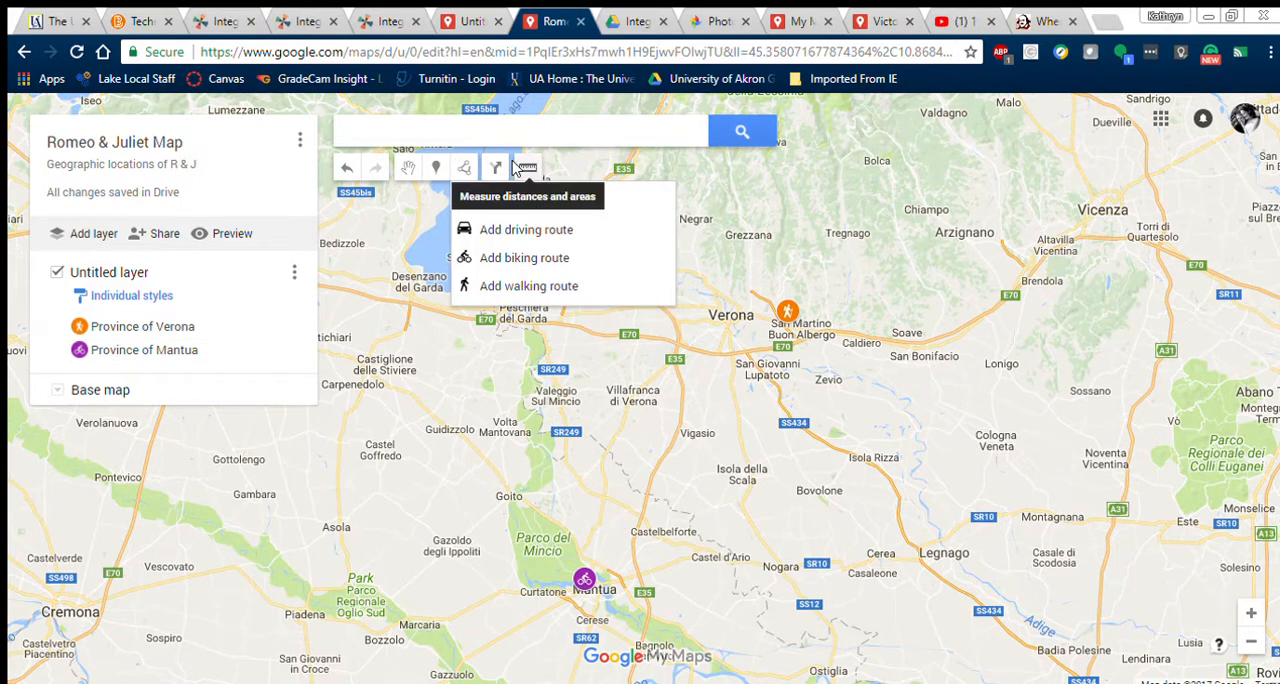
# Step: Measure the straight-line distance from the Province of Verona marker to the Province of Mantua marker
pyautogui.click(524, 168)
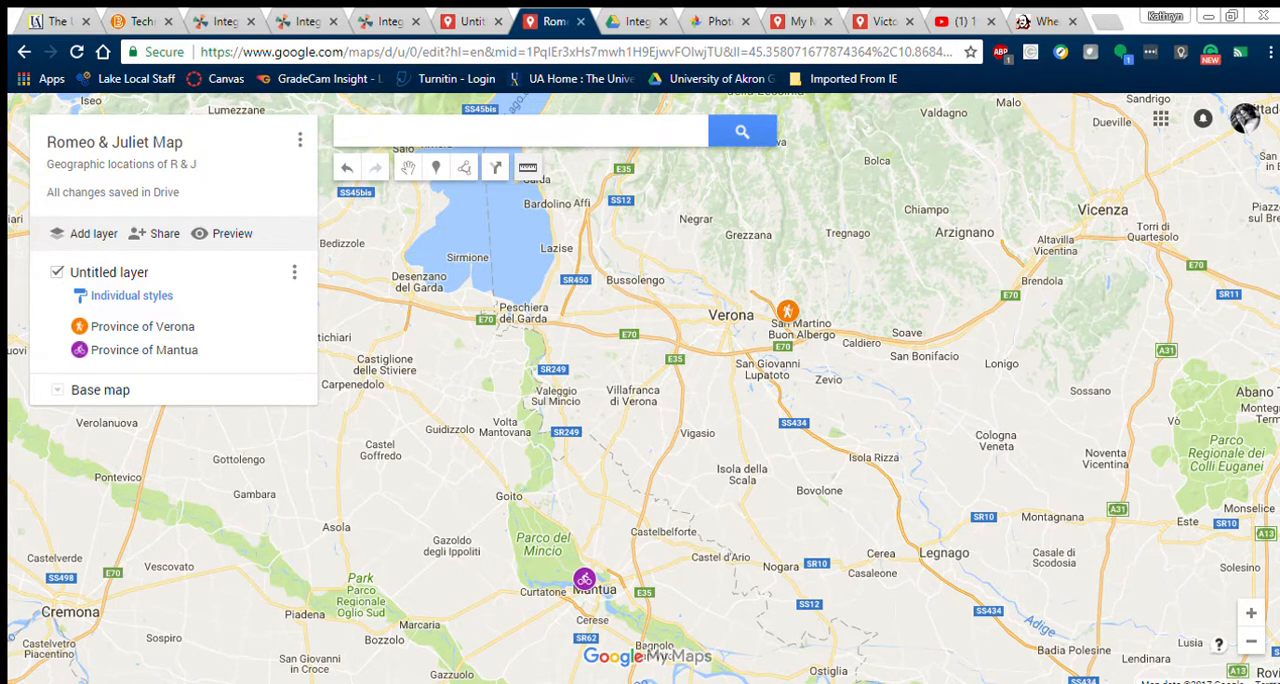
pyautogui.click(788, 309)
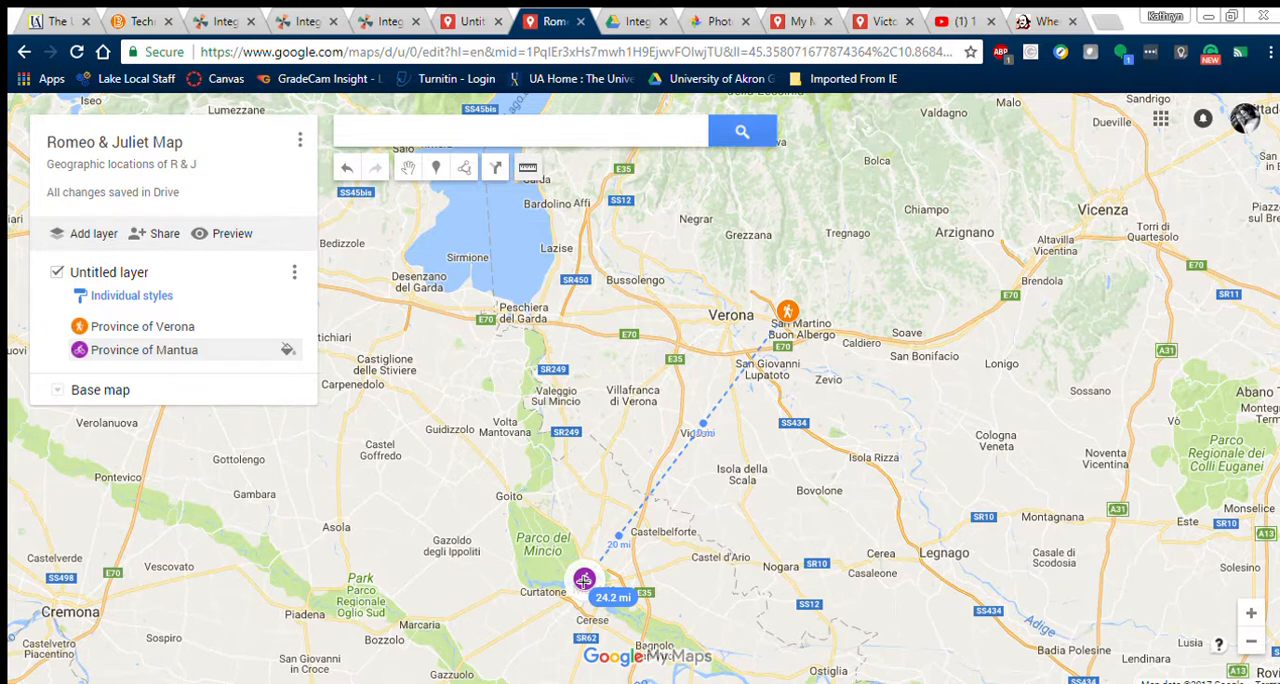
pyautogui.click(584, 580)
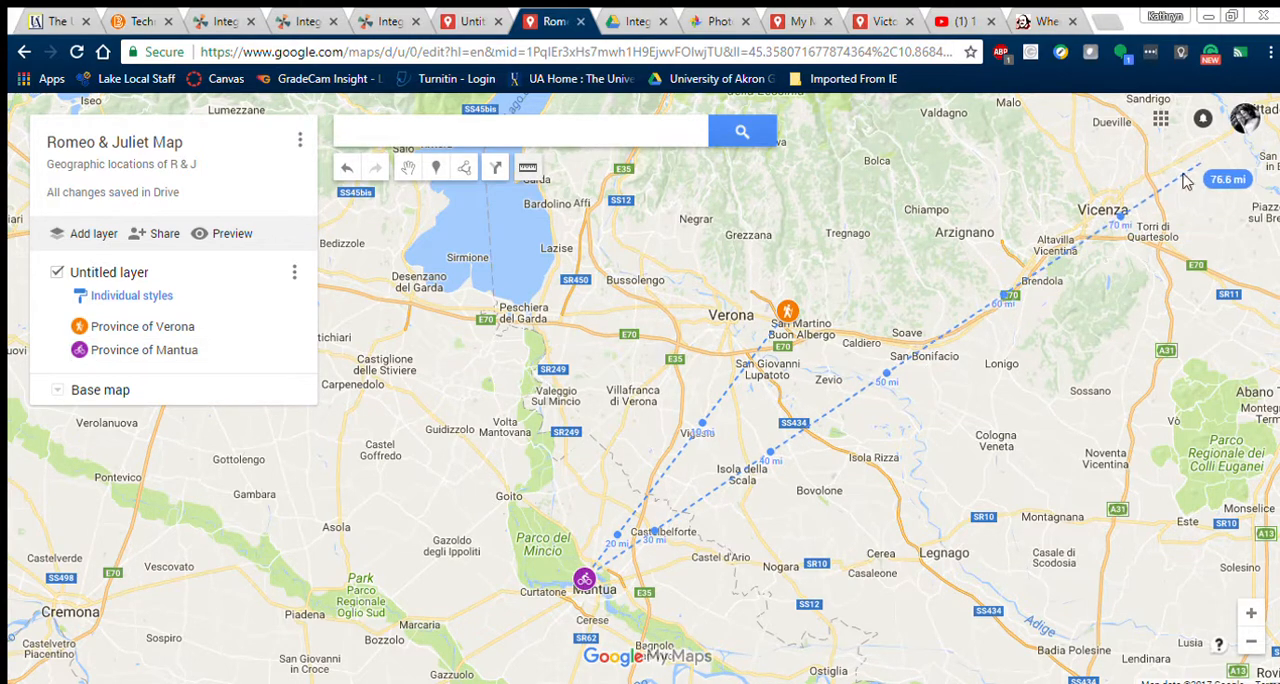